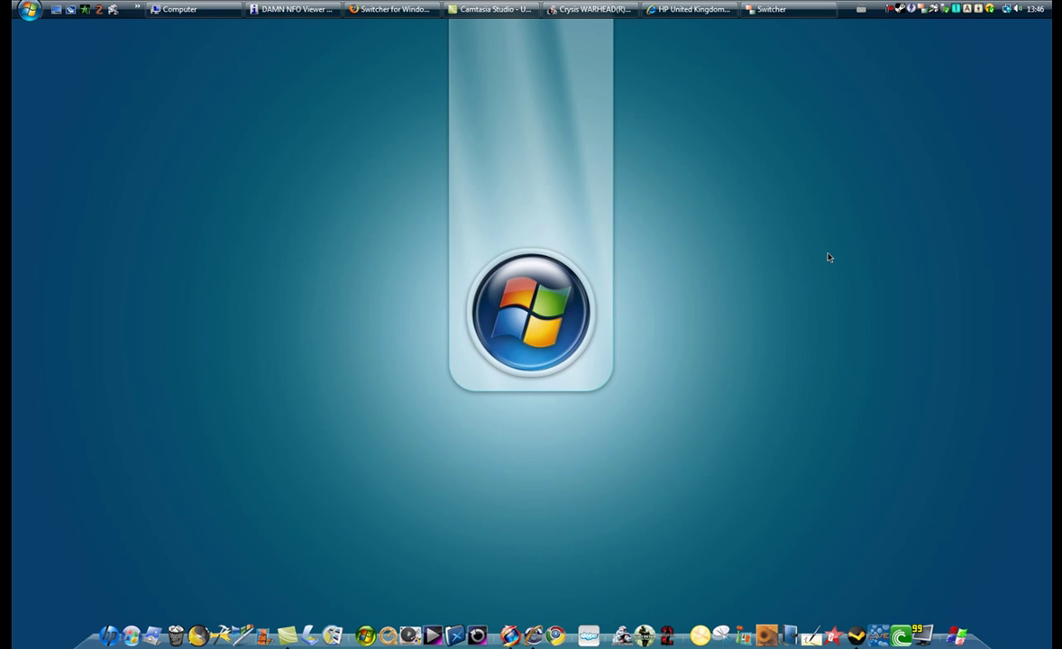
# Open the Switcher 2.0.0.2705 settings window and move it slightly up and left
pyautogui.click(767, 9)
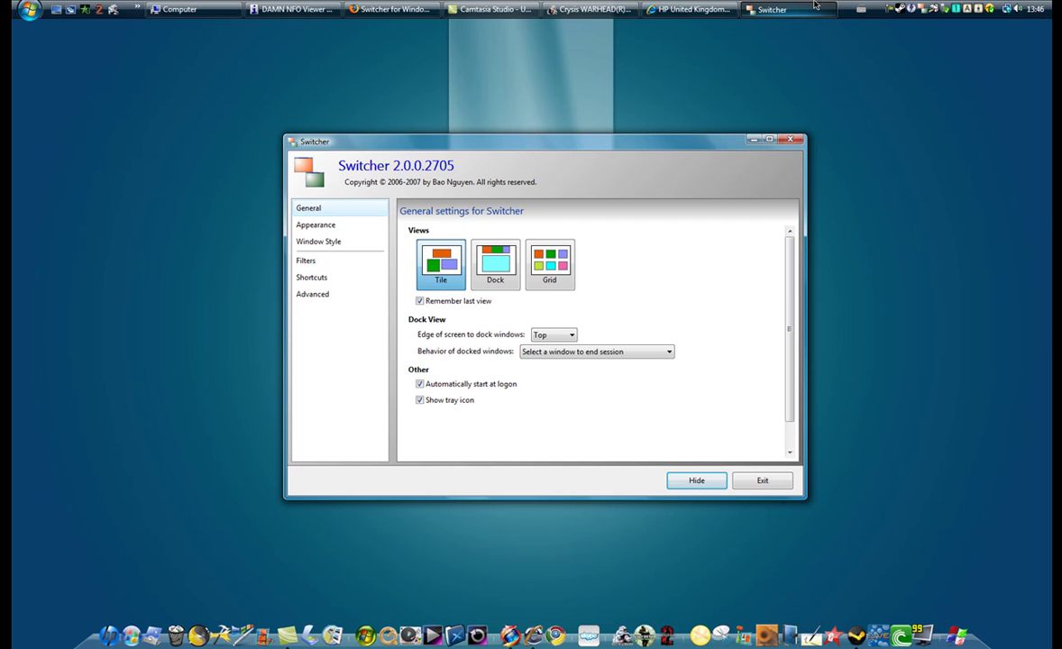
pyautogui.moveTo(583, 135); pyautogui.dragTo(531, 120)
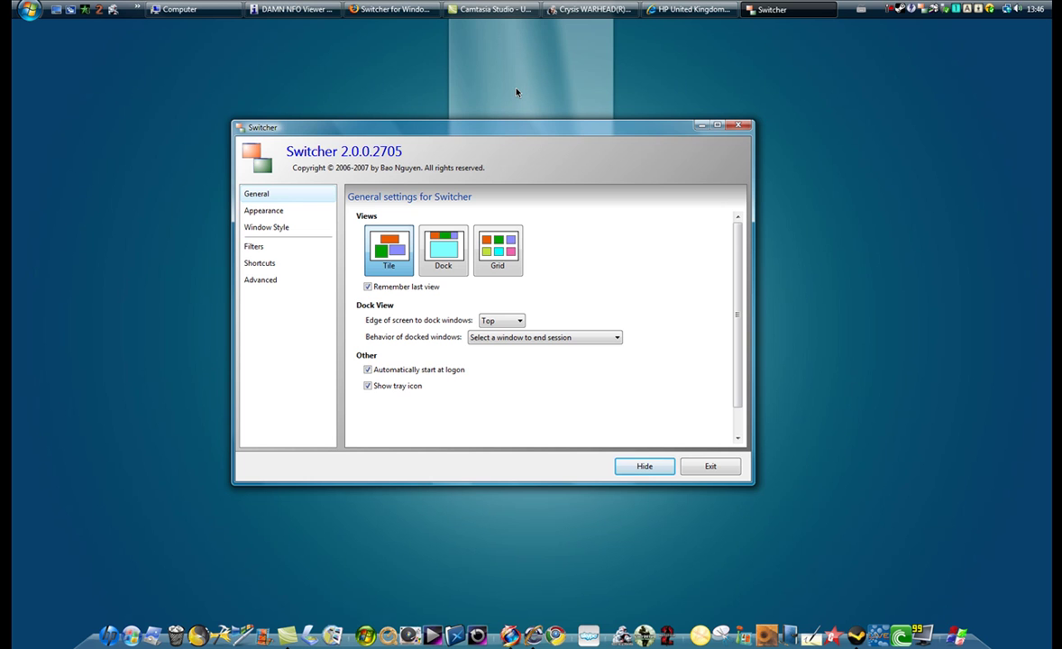
# On the Switcher for Windows Vista page, highlight the address, heading and Download Switcher 2.0.0 link
pyautogui.click(356, 9)
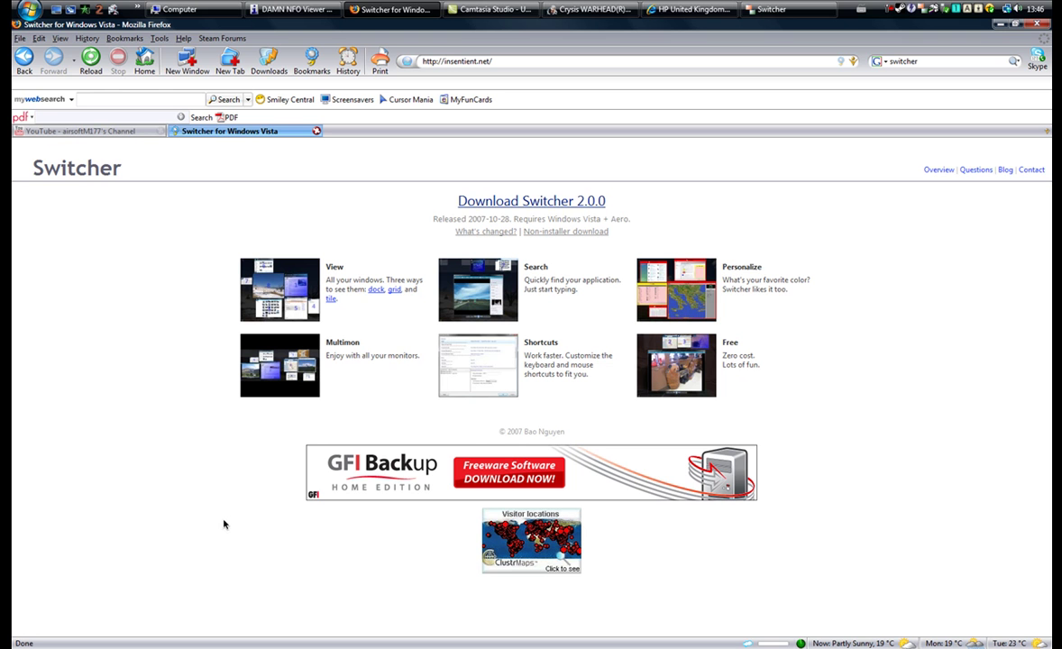
pyautogui.click(505, 62)
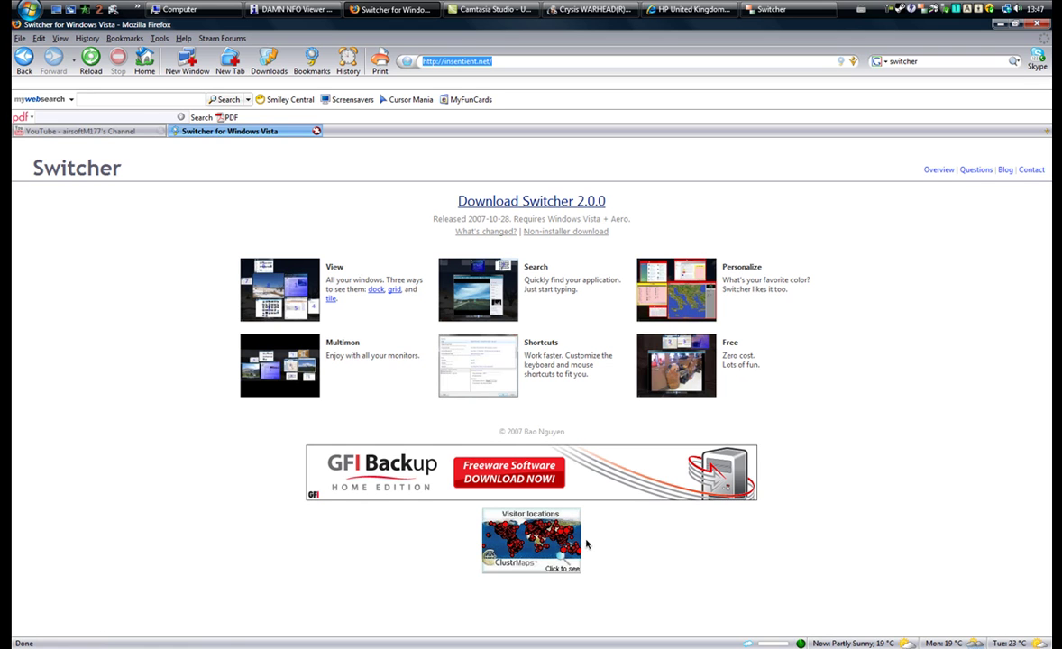
pyautogui.click(260, 159)
pyautogui.moveTo(32, 169); pyautogui.dragTo(82, 170)
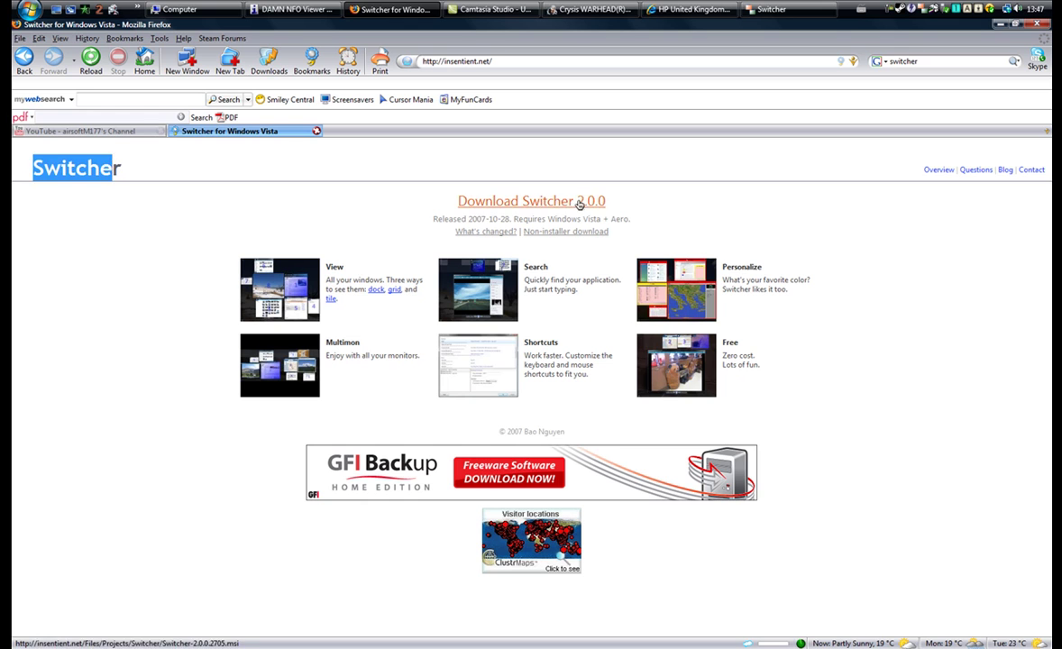
pyautogui.click(661, 214)
pyautogui.moveTo(607, 203); pyautogui.dragTo(440, 206)
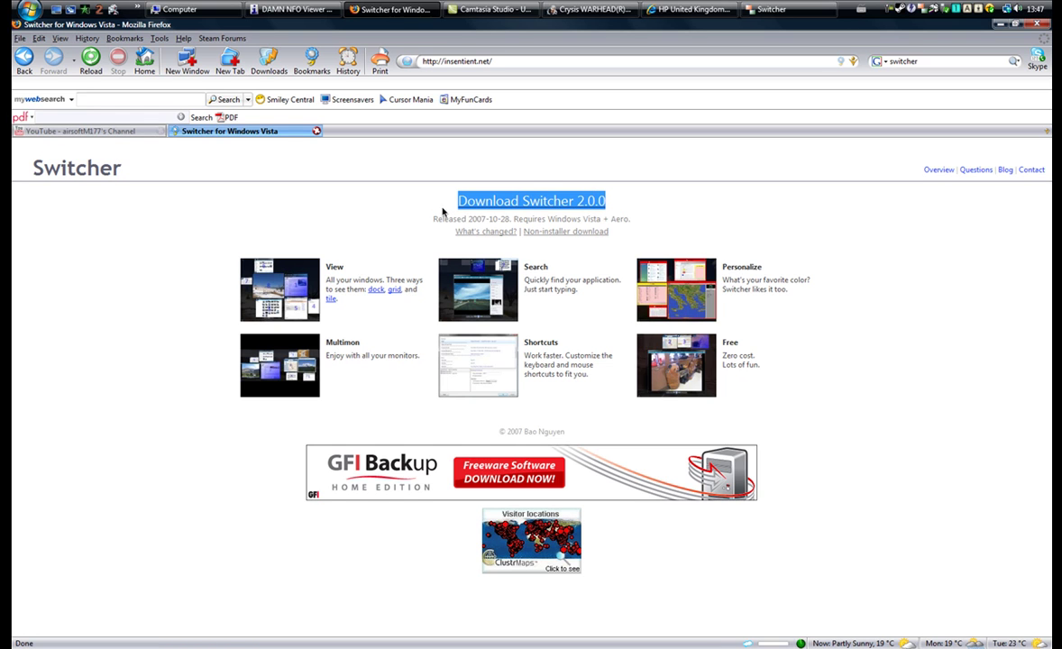
pyautogui.click(692, 195)
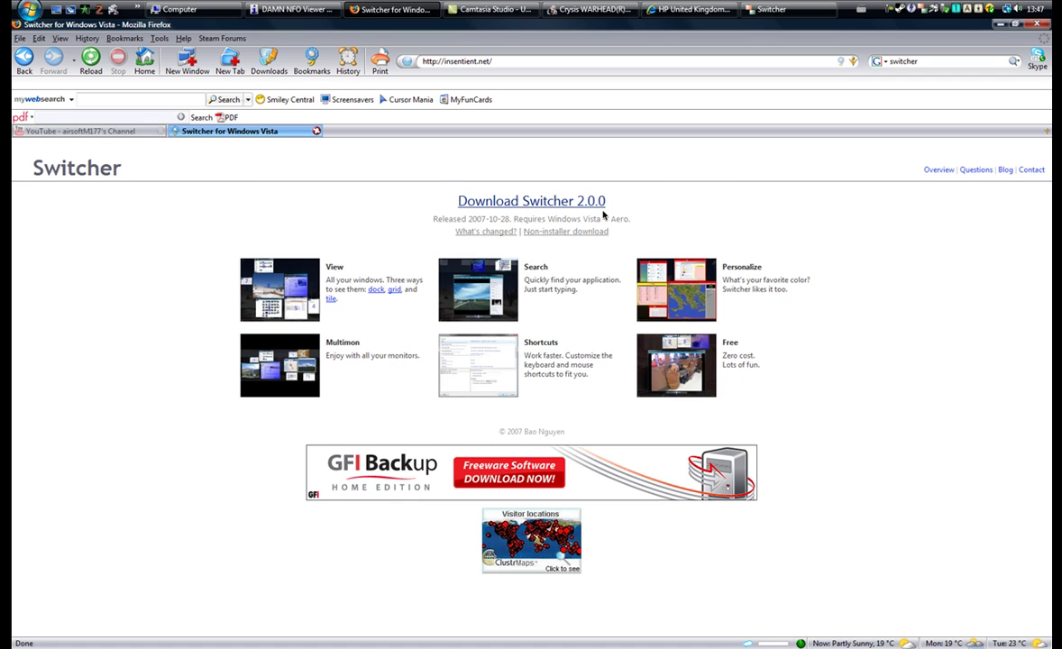
pyautogui.moveTo(449, 202); pyautogui.dragTo(606, 200)
# Start the Switcher 2.0.0 download, cancel it without saving, and minimize Firefox
pyautogui.click(537, 200)
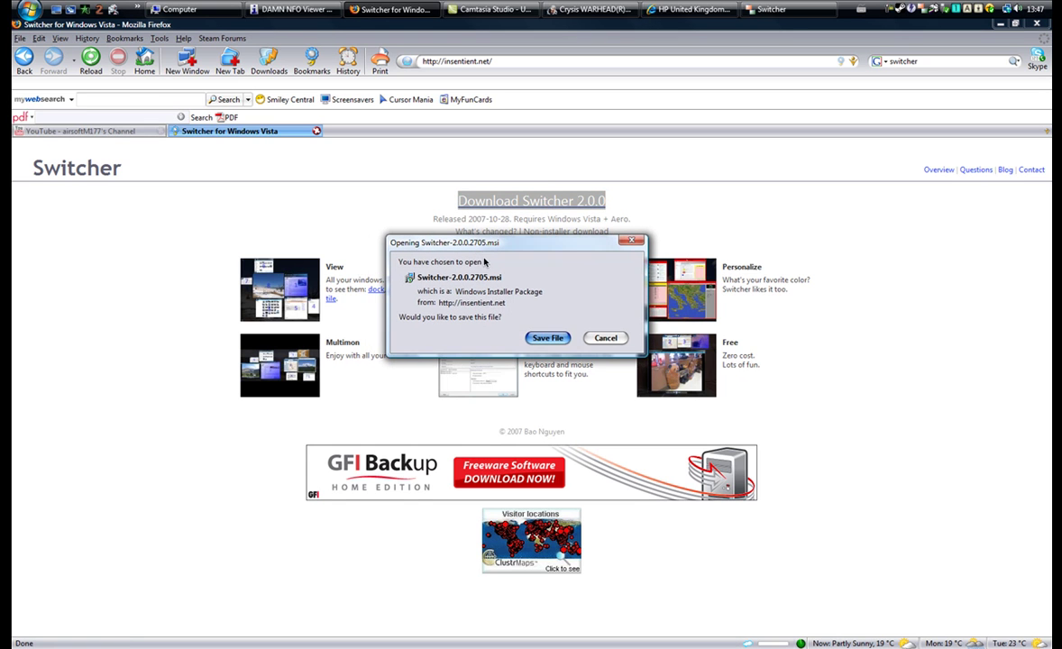
pyautogui.click(600, 338)
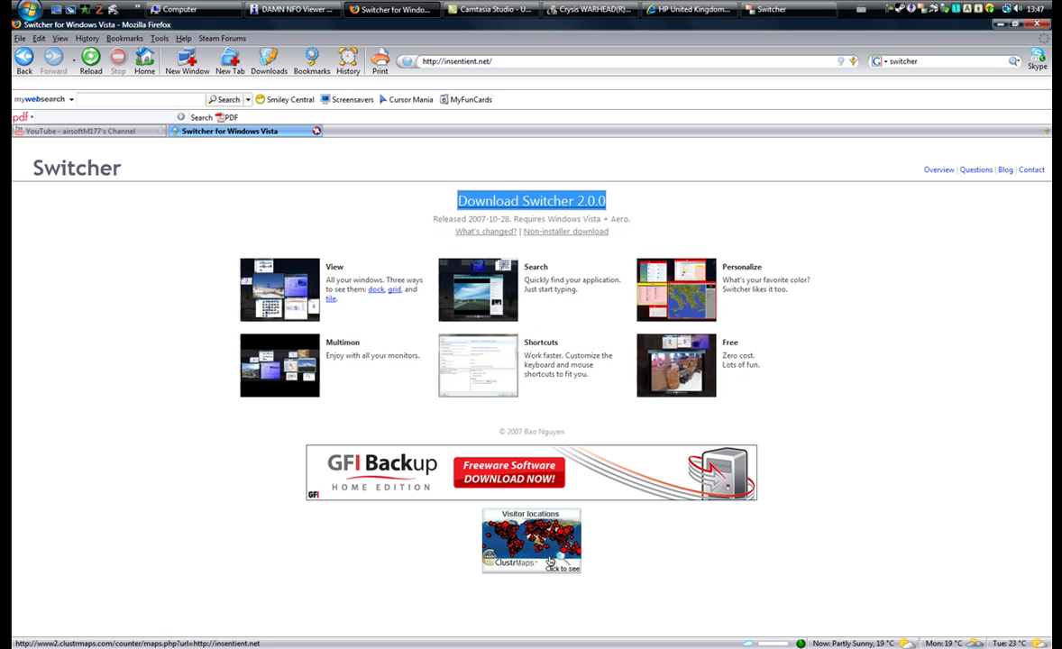
pyautogui.click(1000, 23)
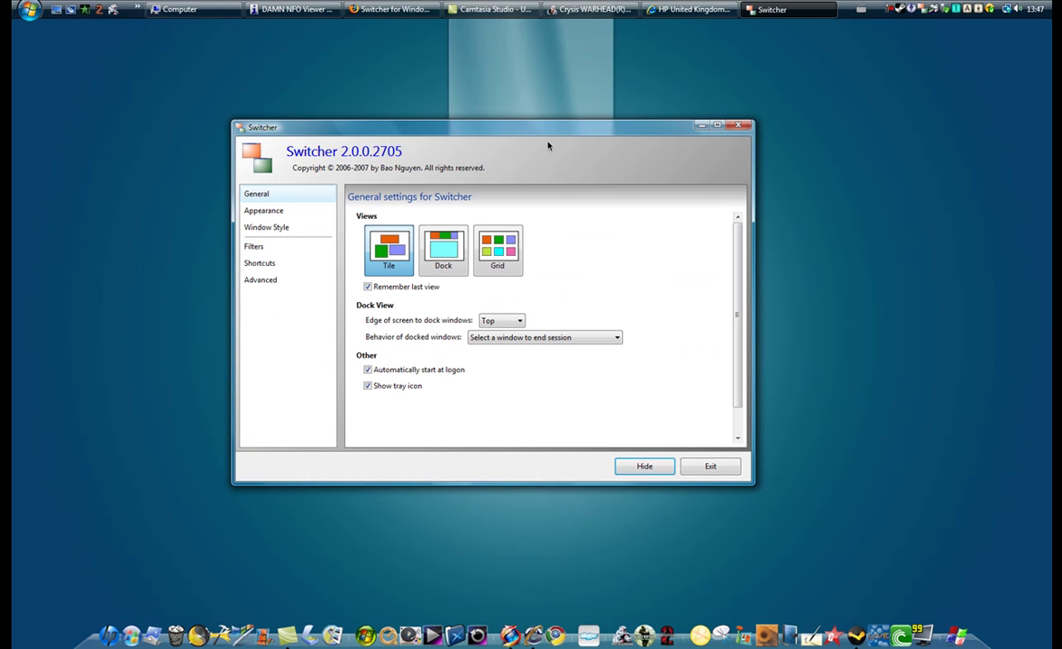
pyautogui.moveTo(635, 140); pyautogui.dragTo(640, 165)
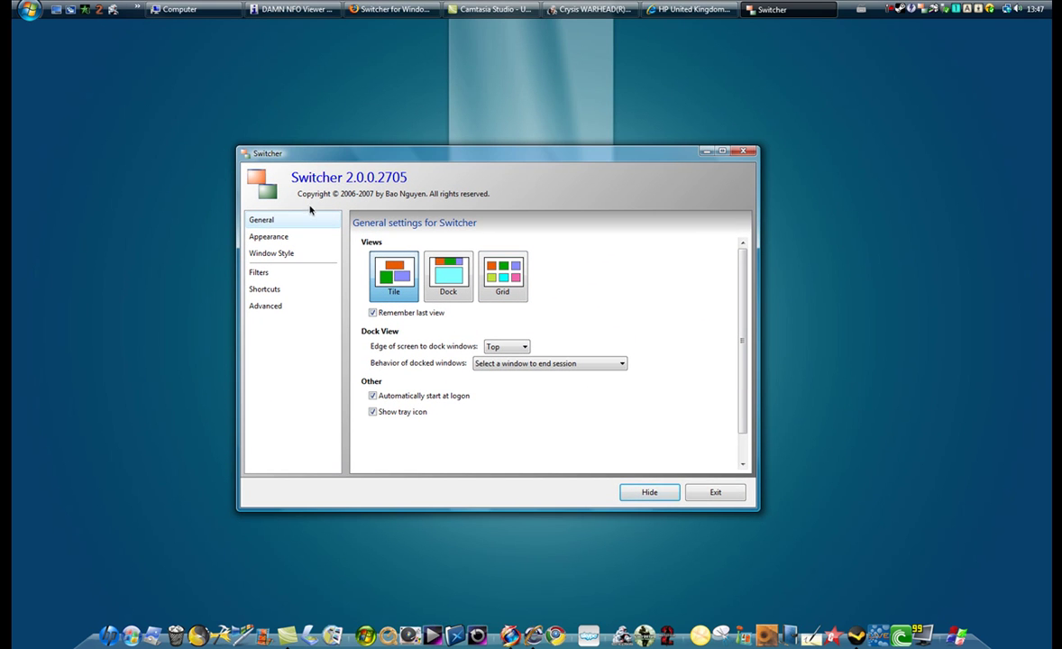
pyautogui.click(464, 273)
pyautogui.press('super+grave')
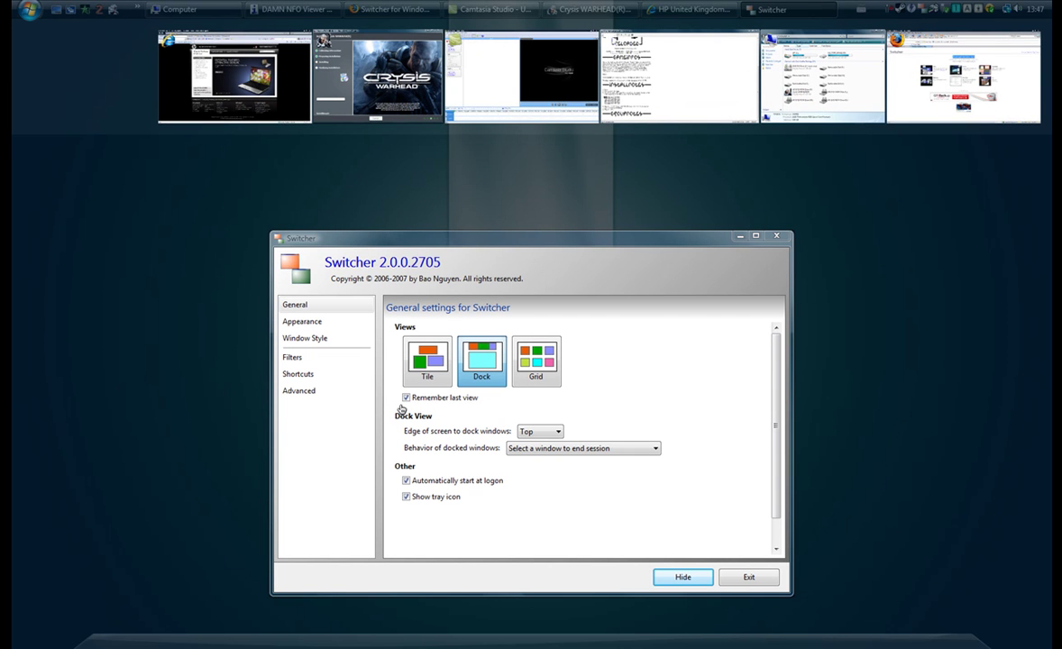
pyautogui.click(495, 200)
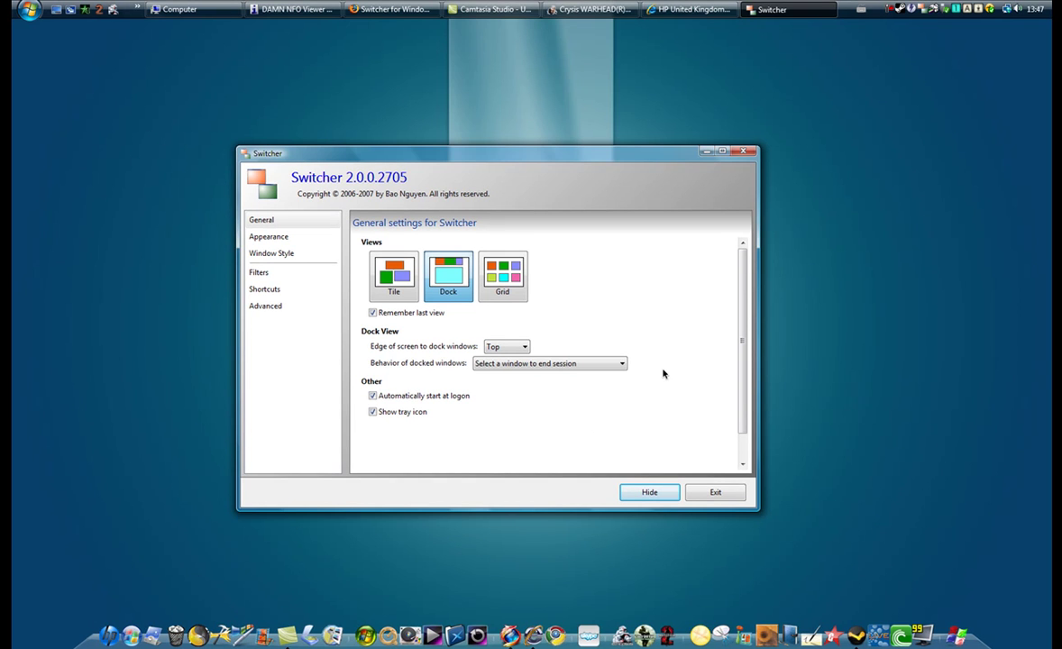
pyautogui.click(519, 263)
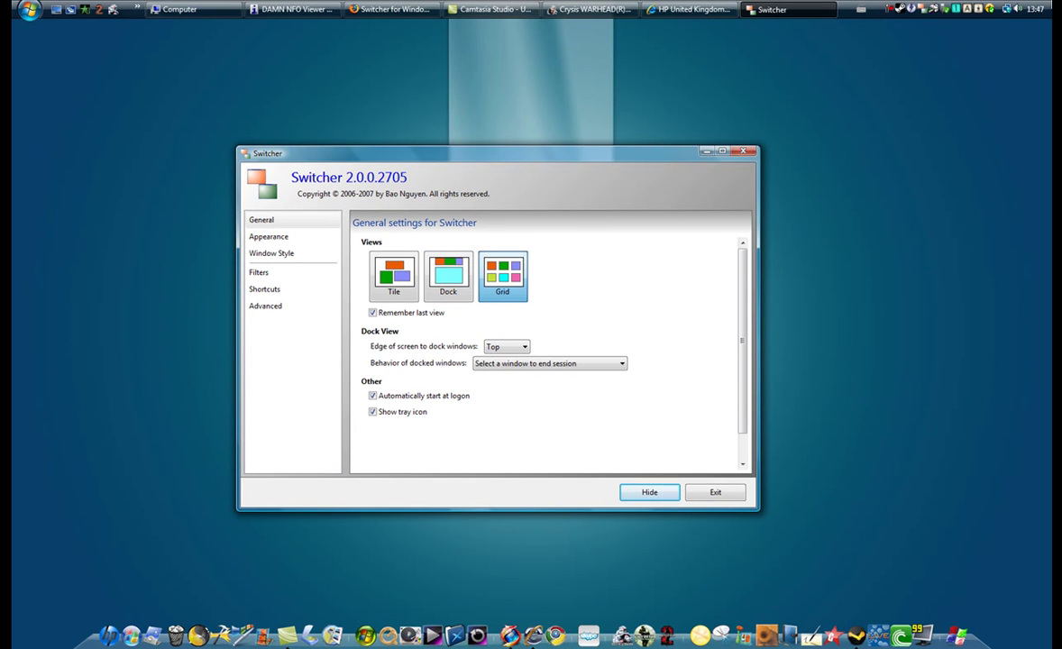
pyautogui.press('super+grave')
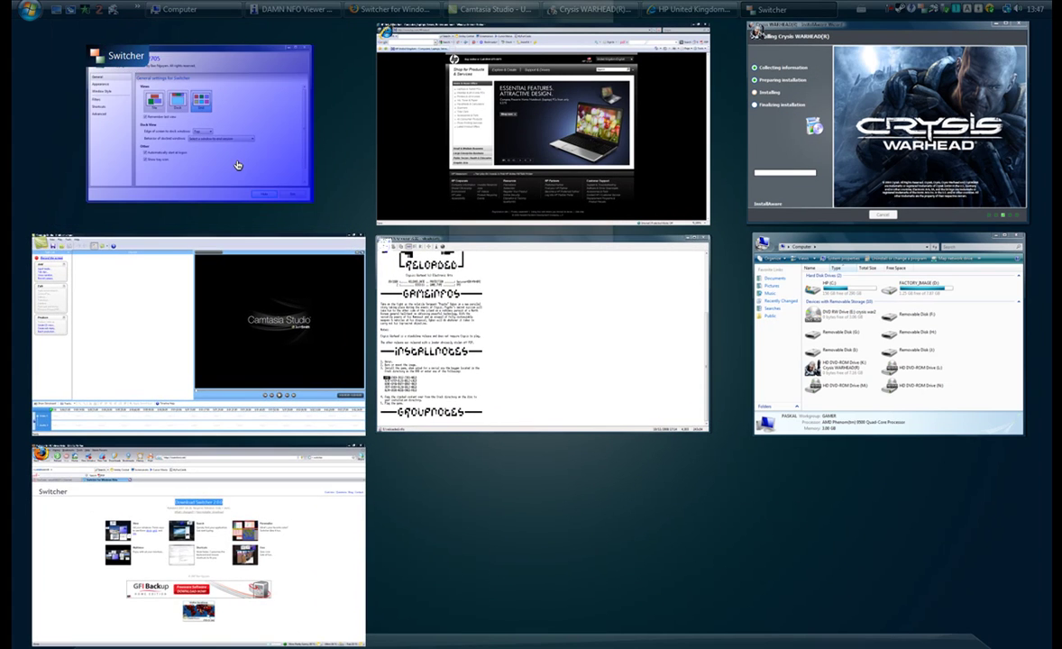
pyautogui.click(238, 165)
pyautogui.click(387, 280)
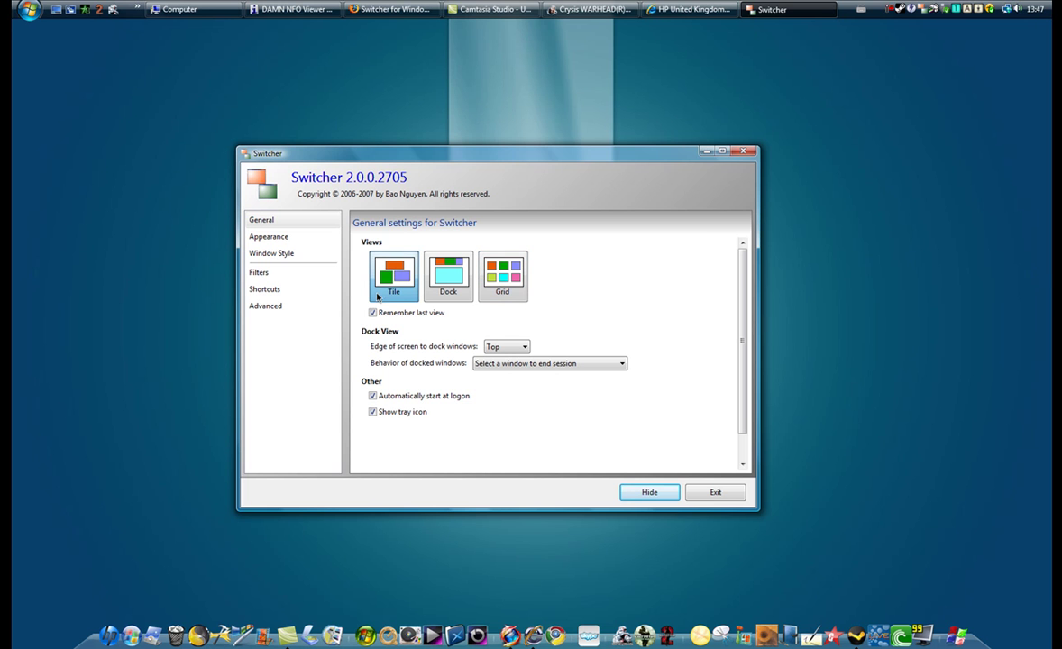
pyautogui.click(506, 347)
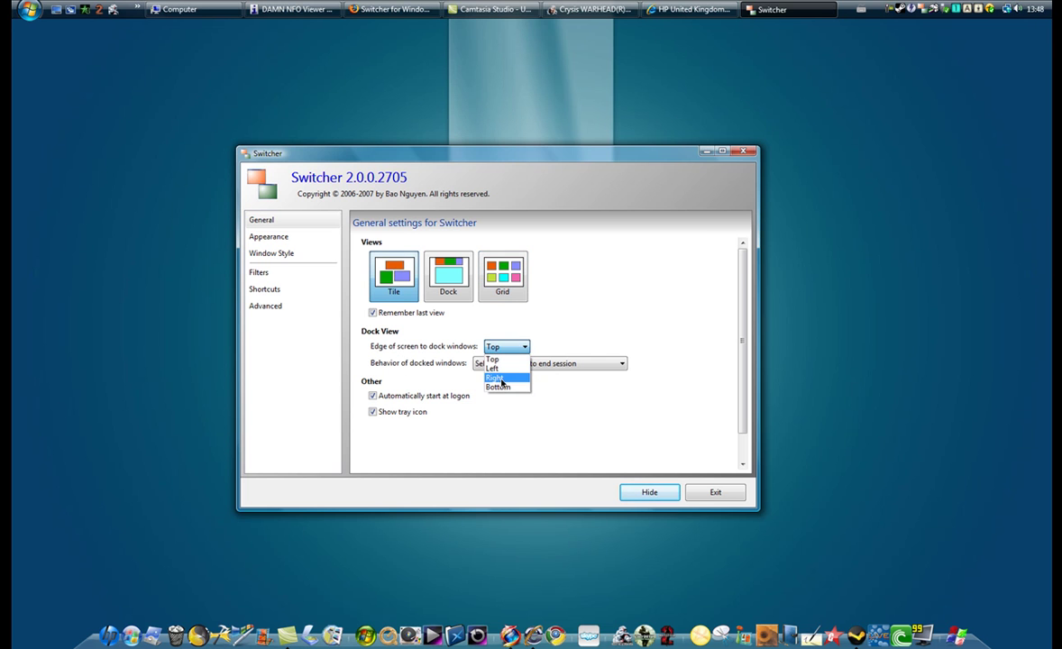
pyautogui.click(502, 383)
pyautogui.press('super+grave')
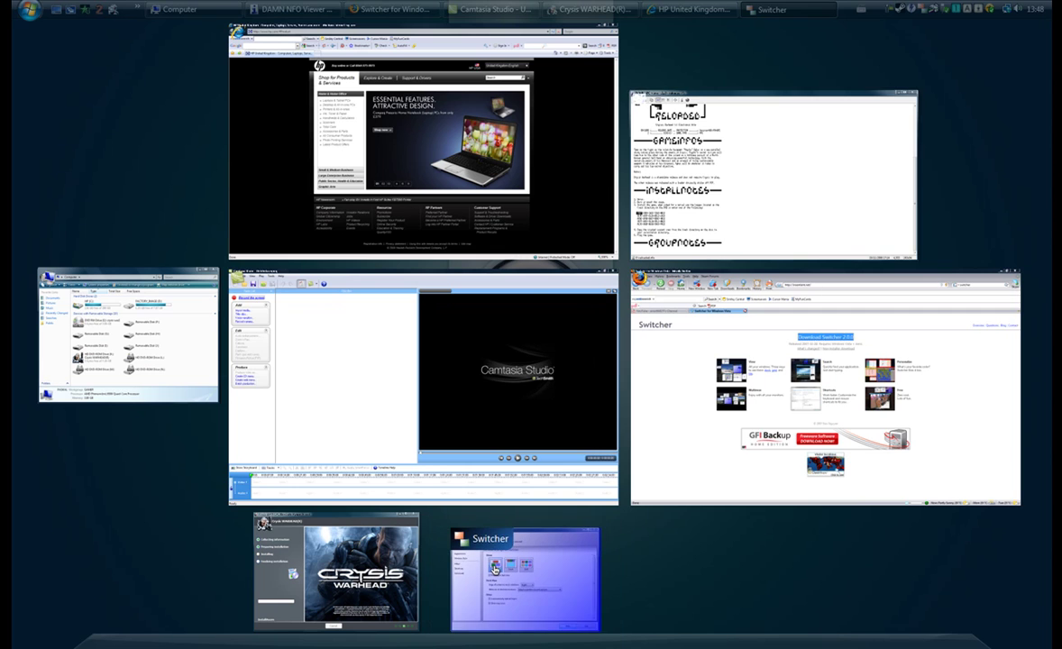
pyautogui.click(494, 568)
pyautogui.click(519, 350)
pyautogui.click(513, 358)
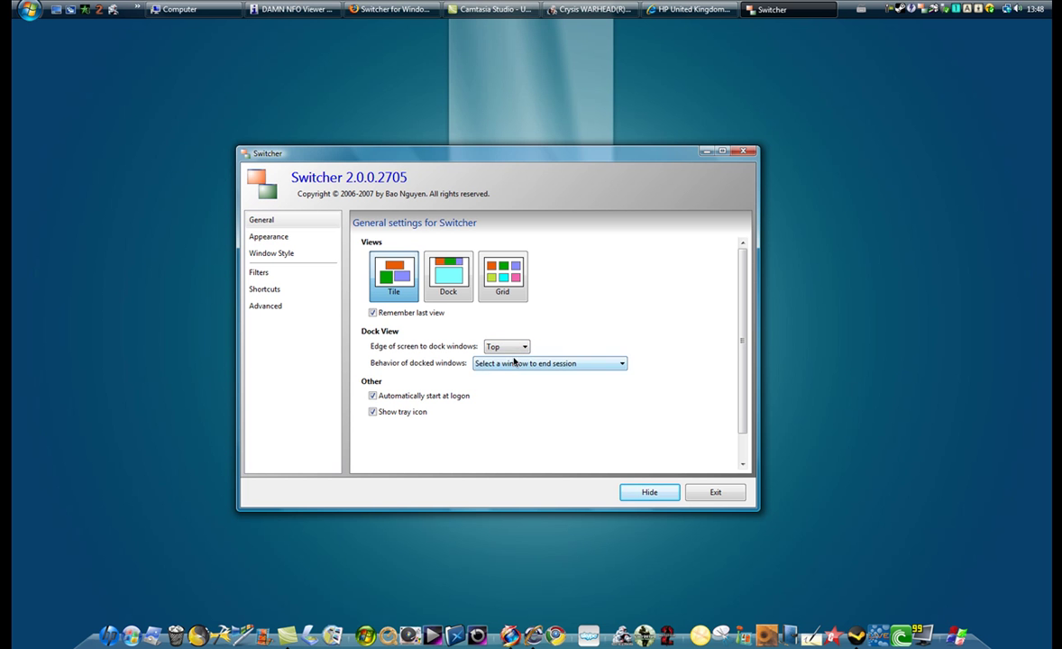
pyautogui.click(491, 347)
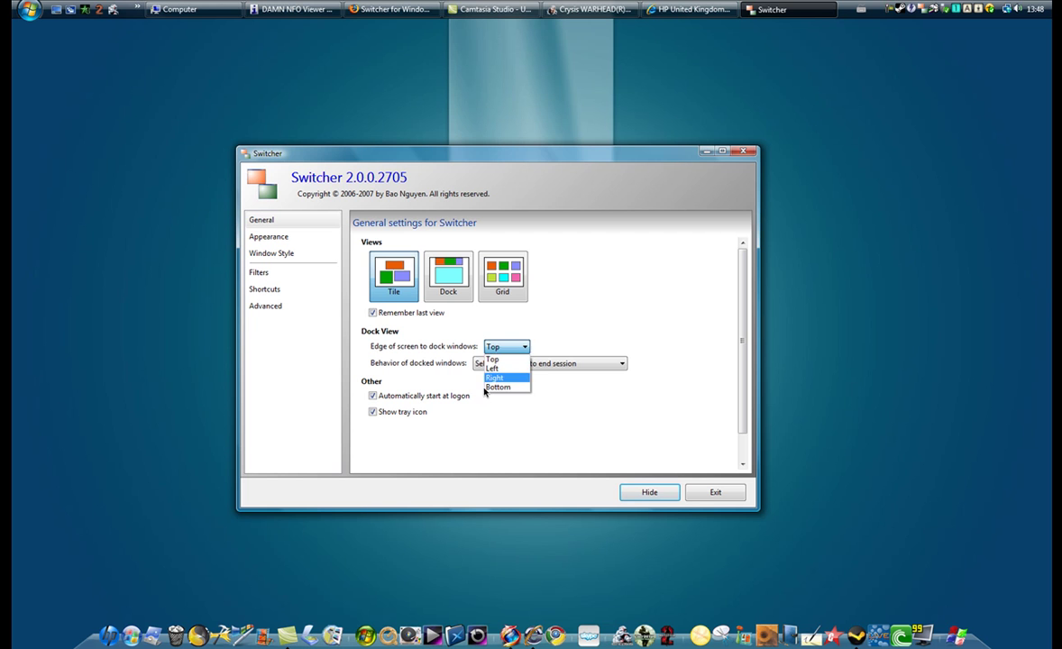
pyautogui.click(497, 386)
pyautogui.press('super+grave')
pyautogui.press('Left')
pyautogui.press('Up')
pyautogui.press('Escape')
pyautogui.click(516, 347)
pyautogui.click(514, 360)
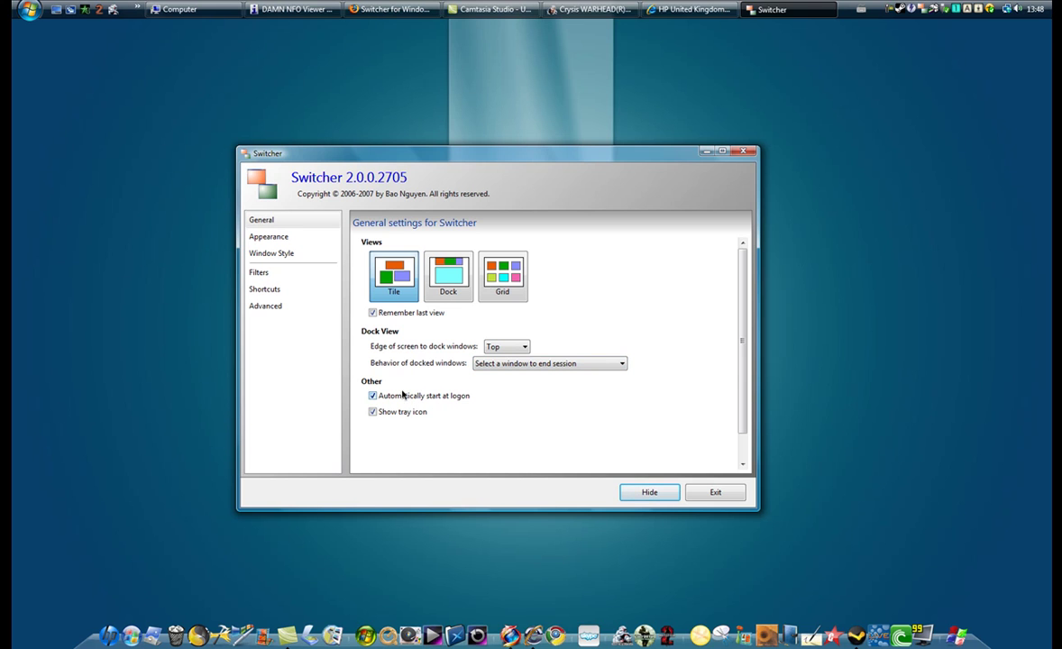
pyautogui.click(464, 278)
pyautogui.click(494, 347)
pyautogui.click(491, 369)
pyautogui.rightClick(1049, 5)
pyautogui.click(861, 121)
pyautogui.press('super+grave')
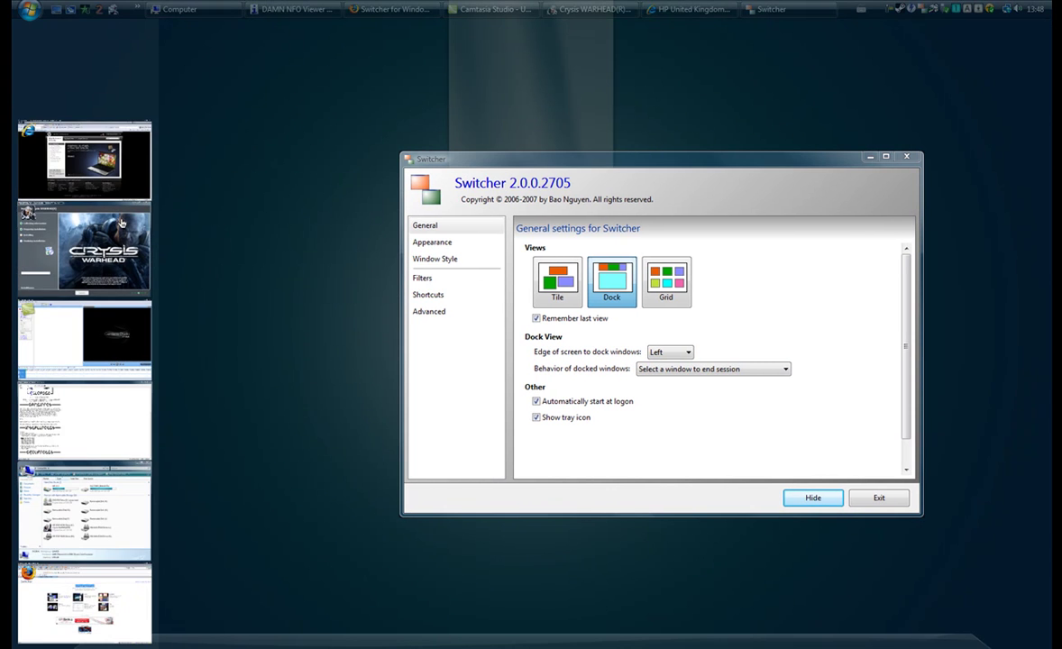
pyautogui.click(423, 263)
pyautogui.click(394, 286)
pyautogui.click(506, 346)
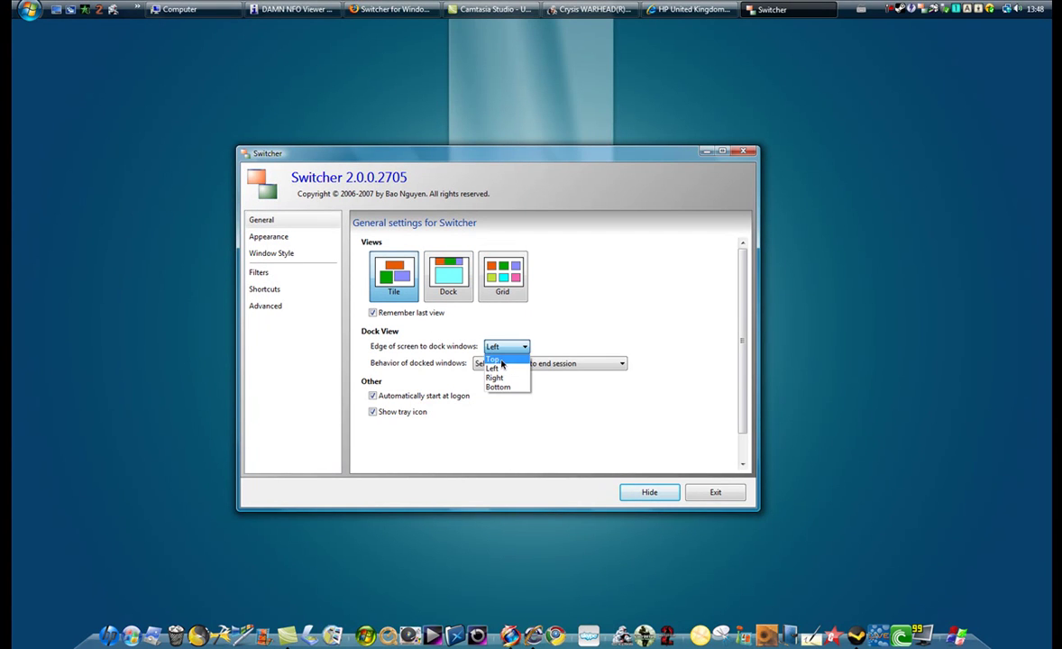
pyautogui.click(498, 366)
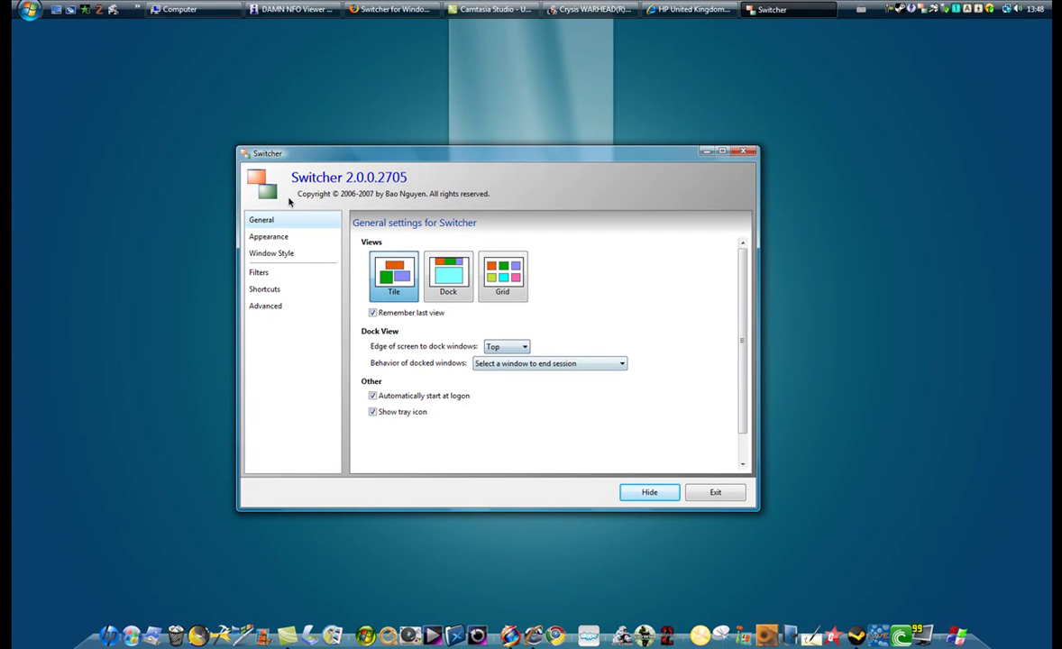
# On the Appearance page, change Show the desktop to As a window
pyautogui.click(254, 239)
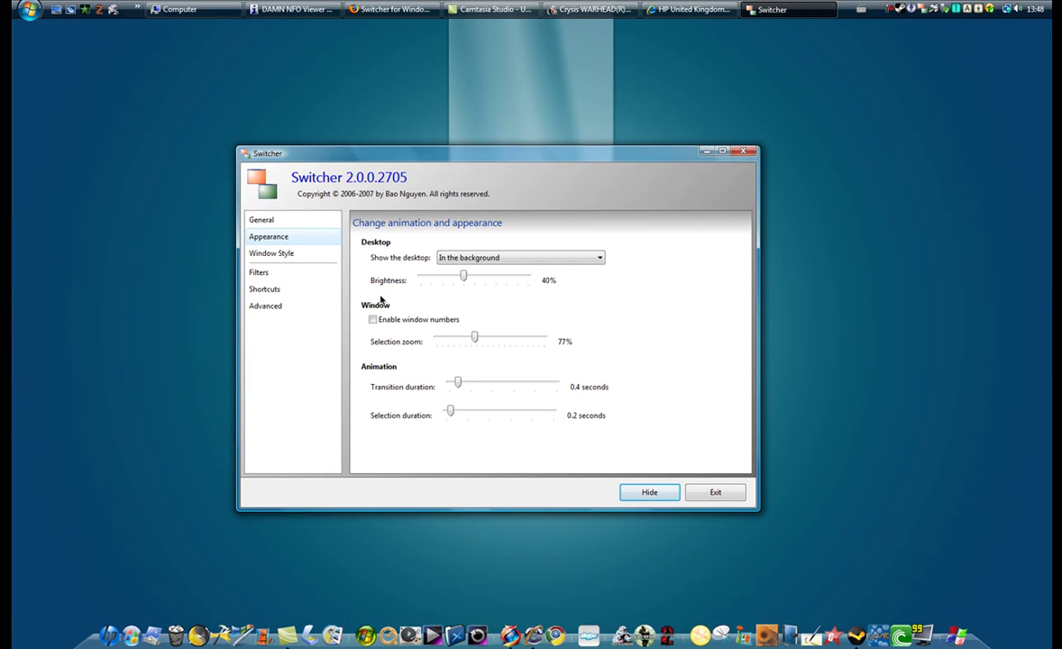
pyautogui.click(498, 259)
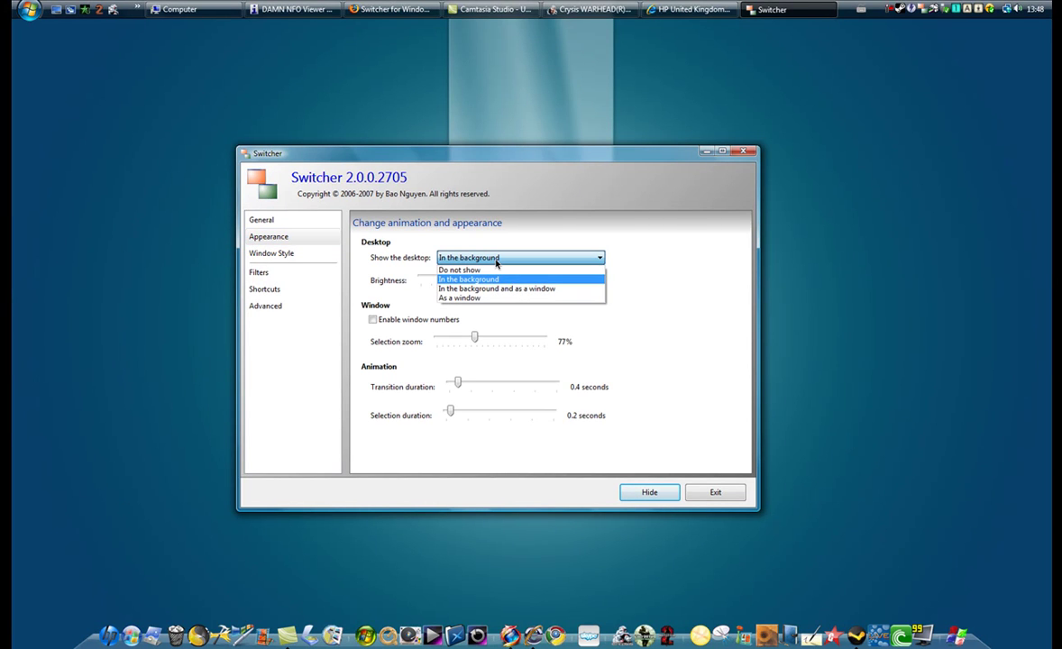
pyautogui.click(567, 278)
pyautogui.click(464, 258)
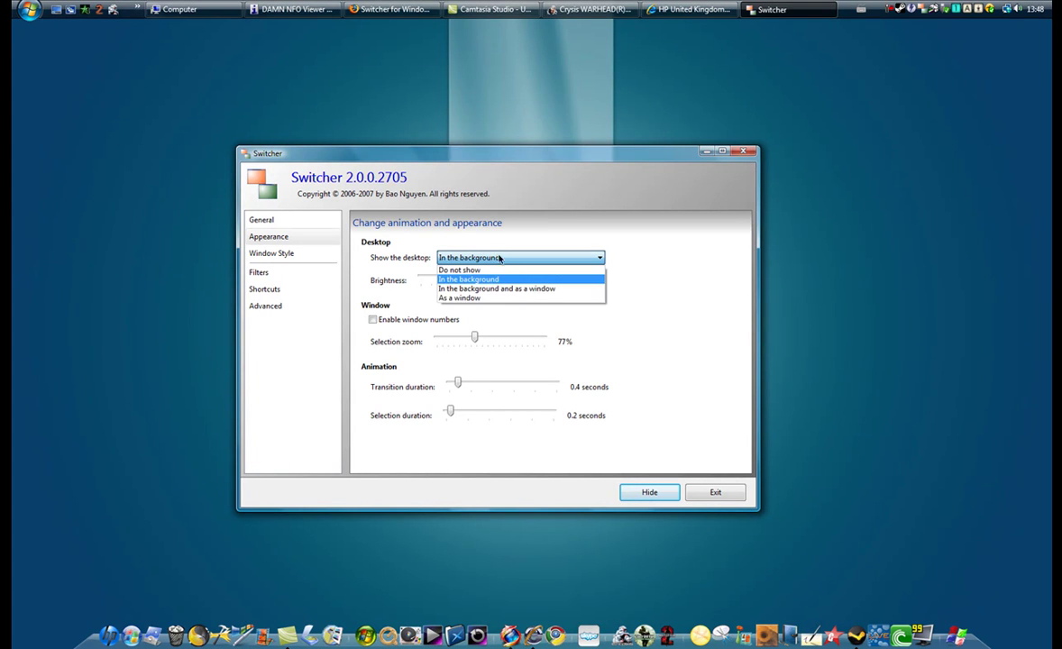
pyautogui.click(485, 300)
# Set Show the desktop back to In the background, then go to Window Style
pyautogui.rightClick(965, 9)
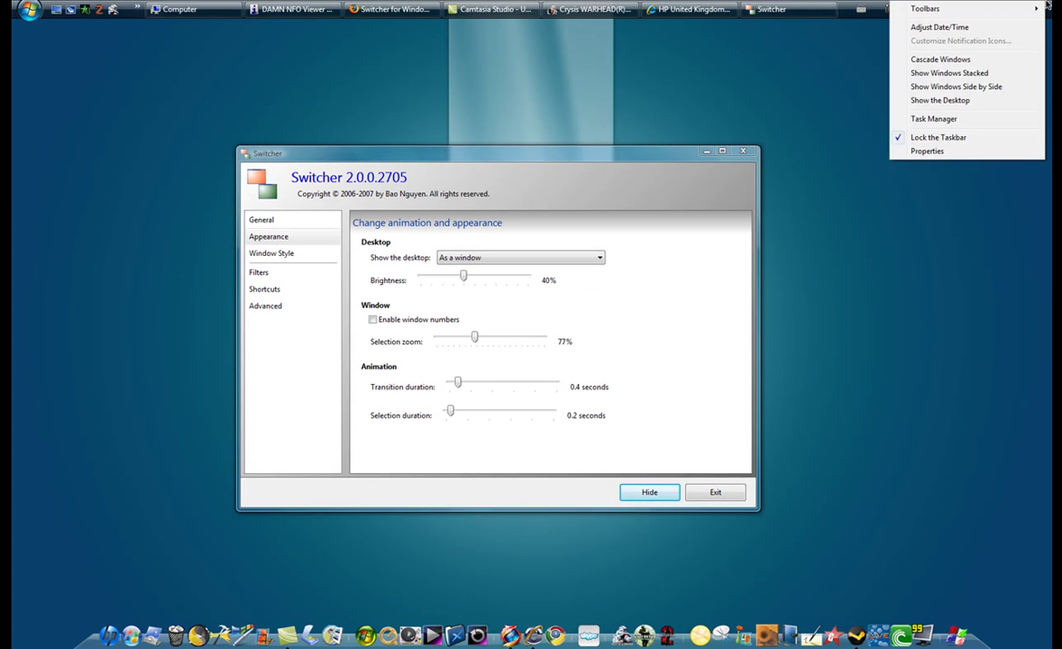
pyautogui.click(892, 141)
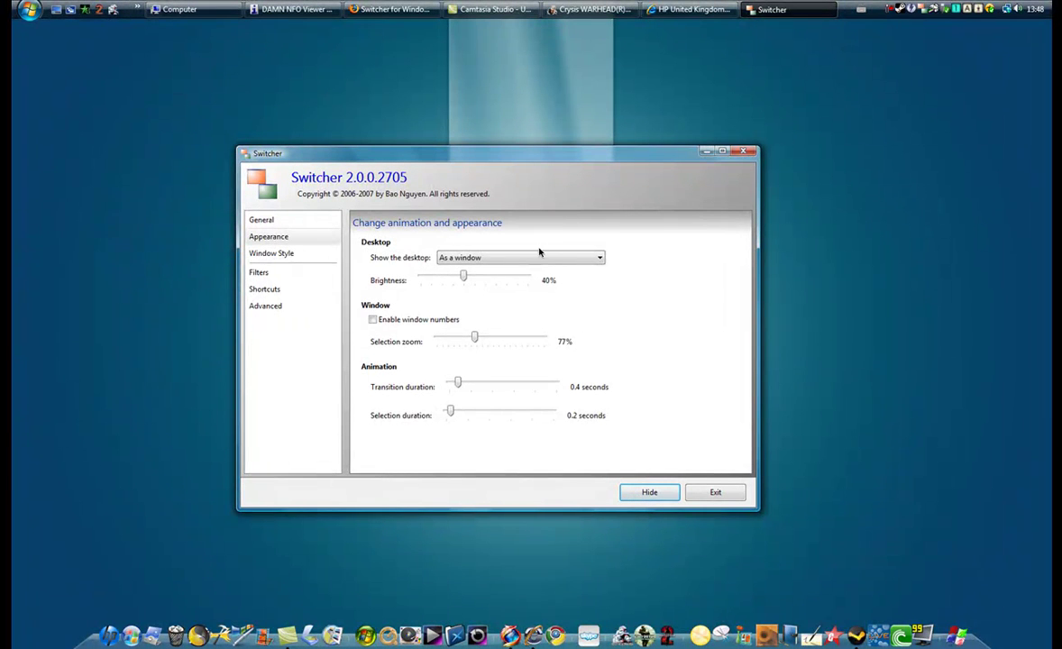
pyautogui.click(539, 259)
pyautogui.click(495, 276)
pyautogui.click(268, 256)
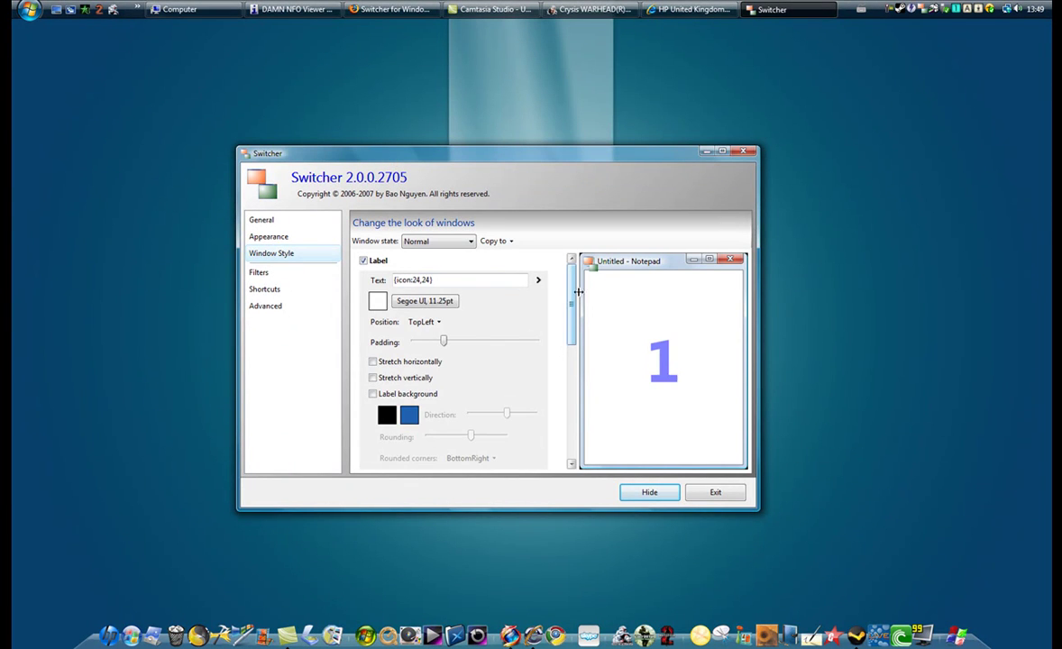
# Bring the Crysis installer forward and minimise it
pyautogui.moveTo(590, 9)
pyautogui.click(620, 114)
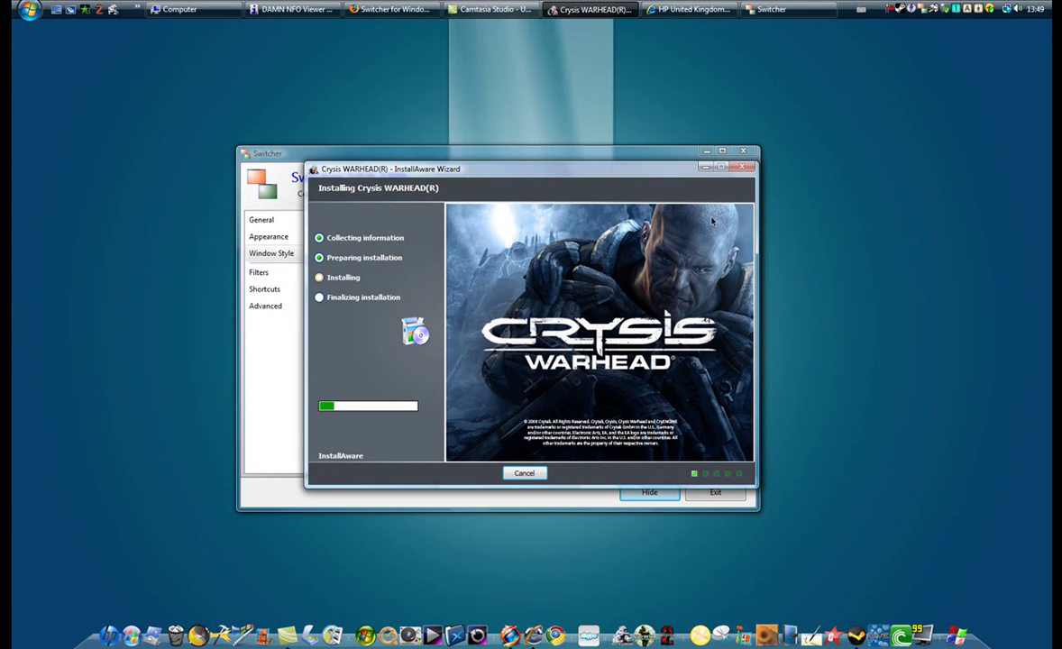
pyautogui.click(704, 166)
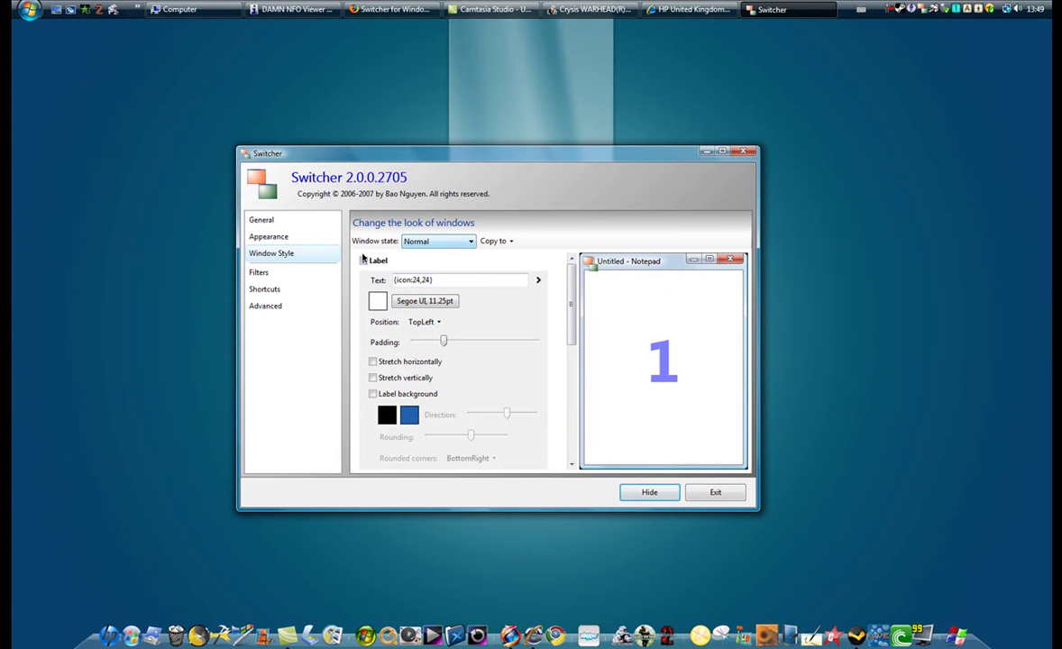
# Untick Label, preview the tiled windows with Win+`, then click Label again
pyautogui.click(363, 261)
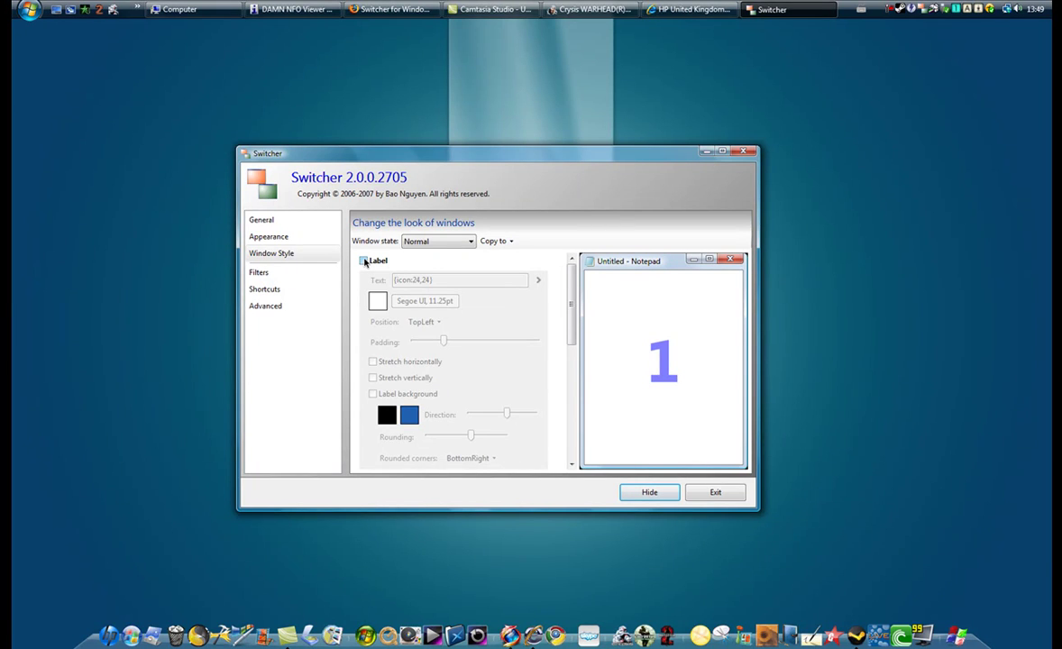
pyautogui.press('super+grave')
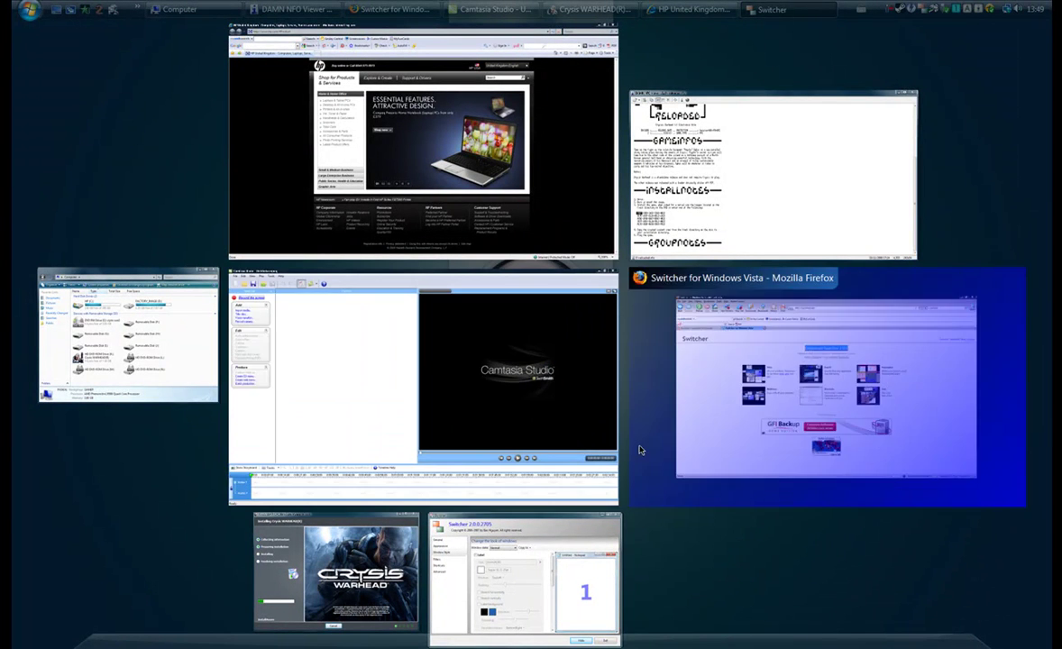
pyautogui.click(545, 570)
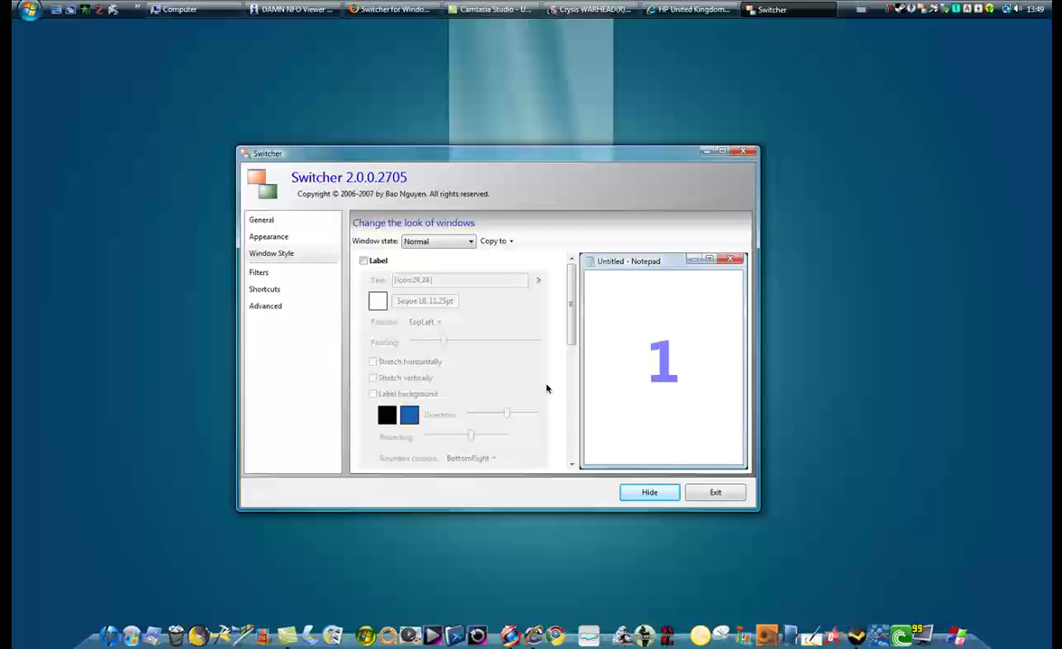
pyautogui.click(363, 261)
# Review the Filters and Shortcuts pages and test the Ctrl+Shift+S tiled-view shortcut
pyautogui.click(272, 273)
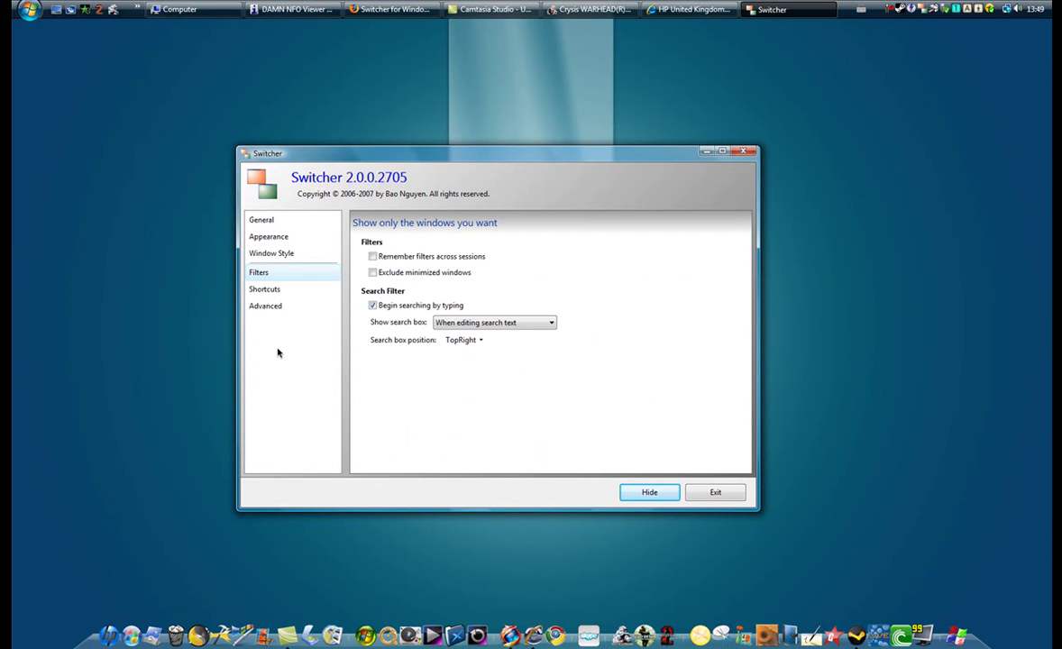
pyautogui.click(269, 296)
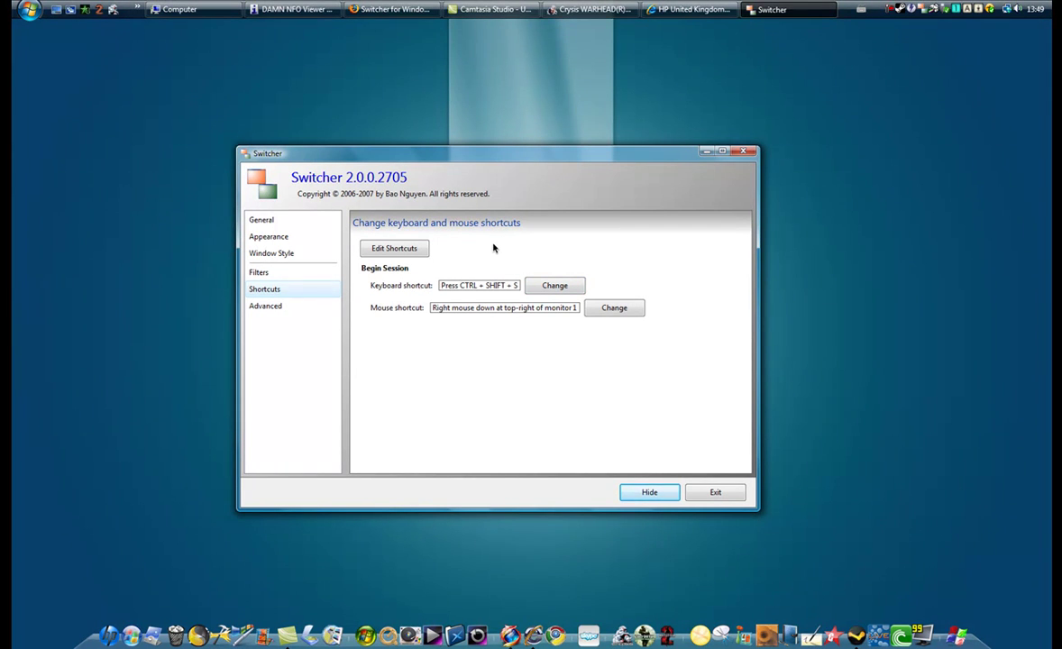
pyautogui.hotkey('ctrl', 'shift', 's')
pyautogui.click(520, 605)
pyautogui.click(614, 307)
# Test the right-click mouse shortcut on the screen corner and desktop, then reopen Switcher
pyautogui.rightClick(1060, 1)
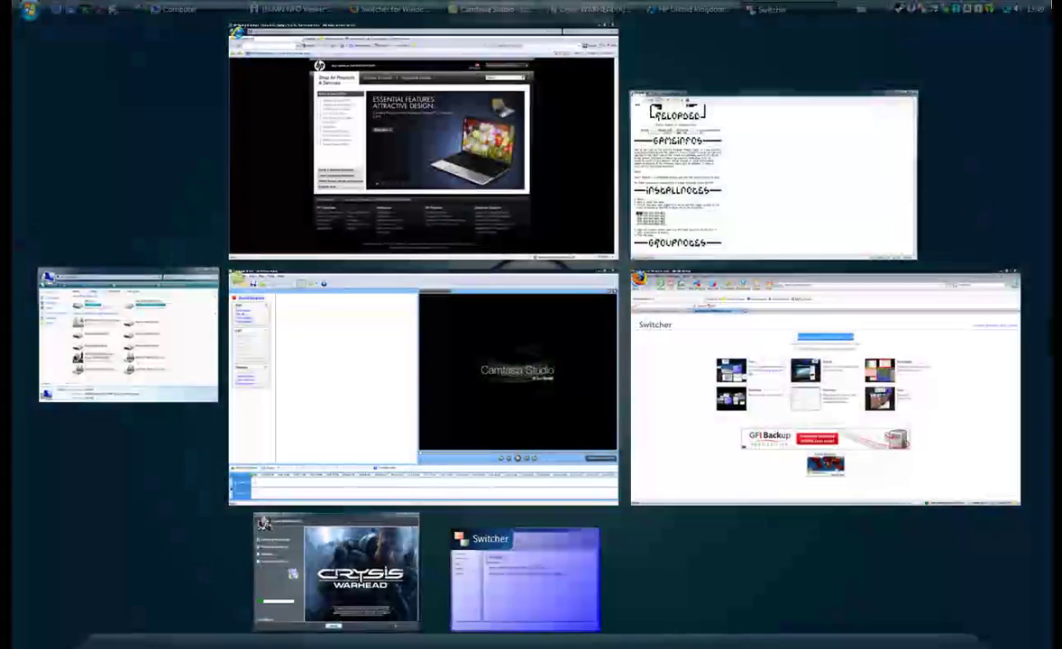
pyautogui.click(956, 124)
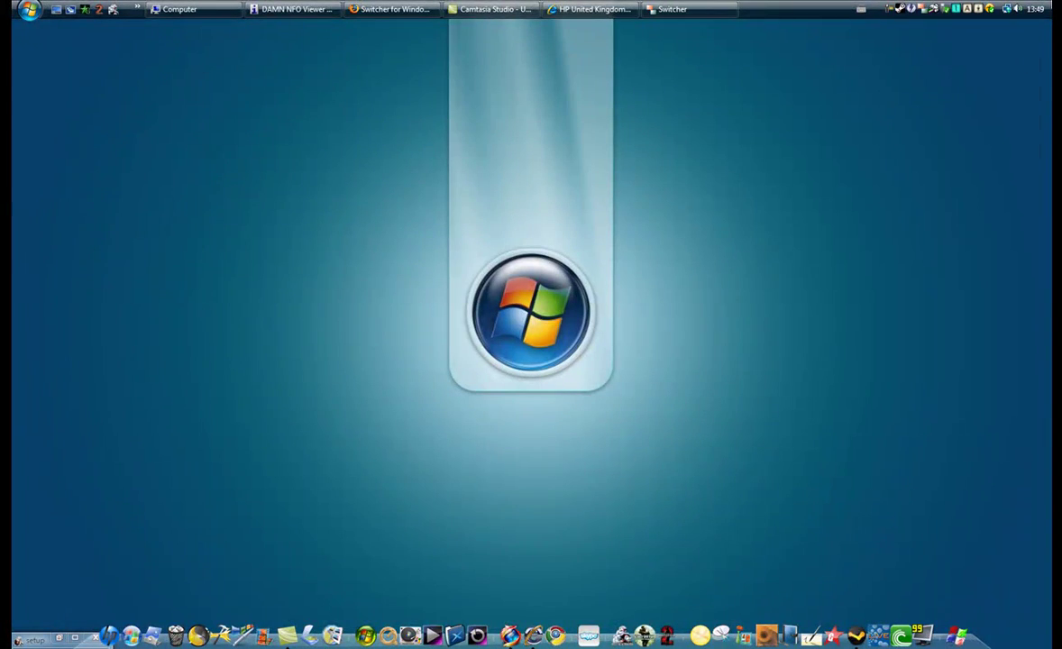
pyautogui.rightClick(892, 26)
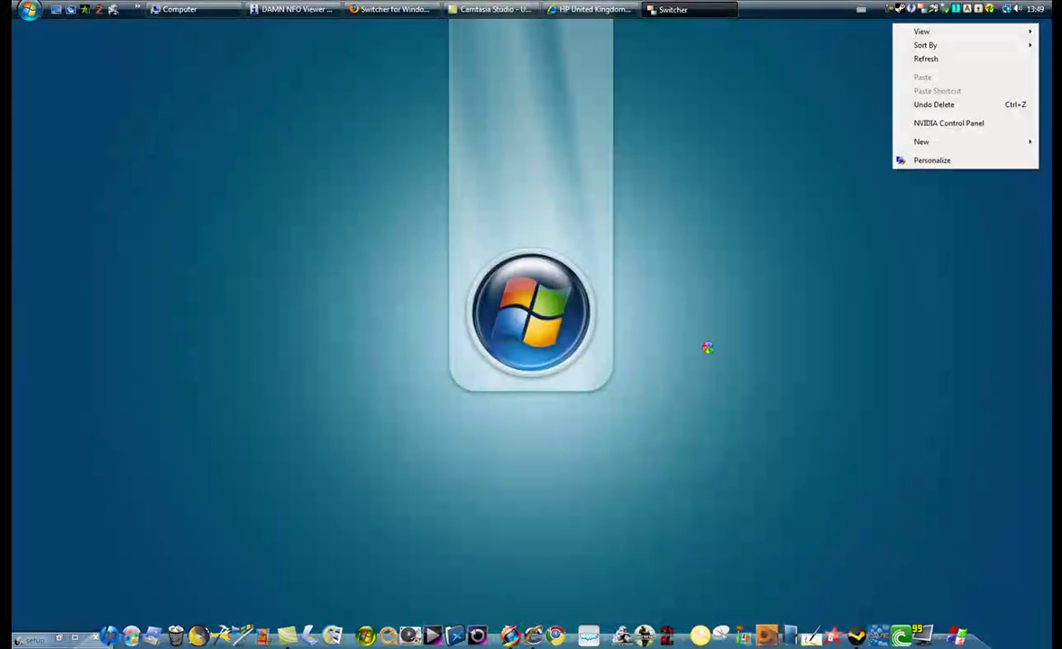
pyautogui.click(732, 328)
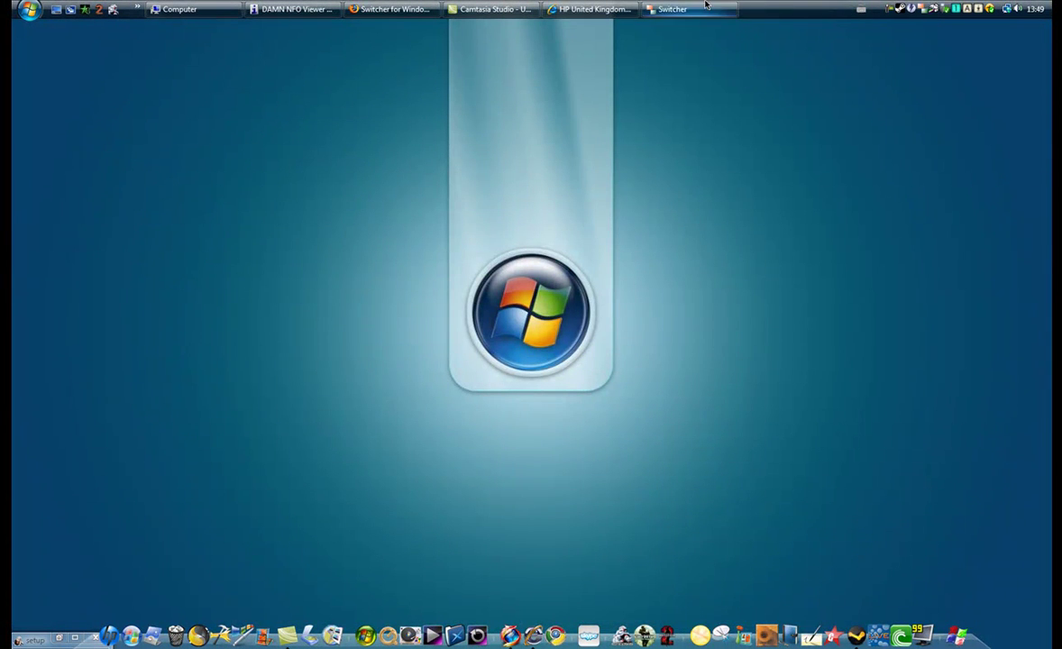
pyautogui.click(669, 9)
pyautogui.click(270, 306)
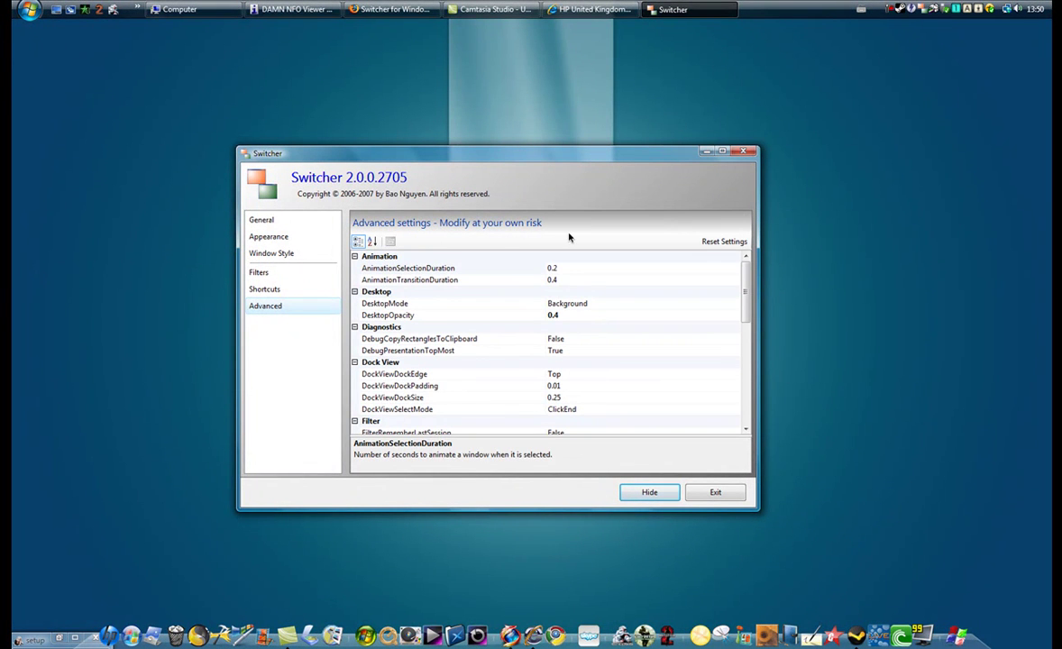
# Scroll through the Advanced property grid and return to the General page
pyautogui.moveTo(742, 271); pyautogui.dragTo(739, 389)
pyautogui.scroll(10, 739, 383)
pyautogui.click(260, 220)
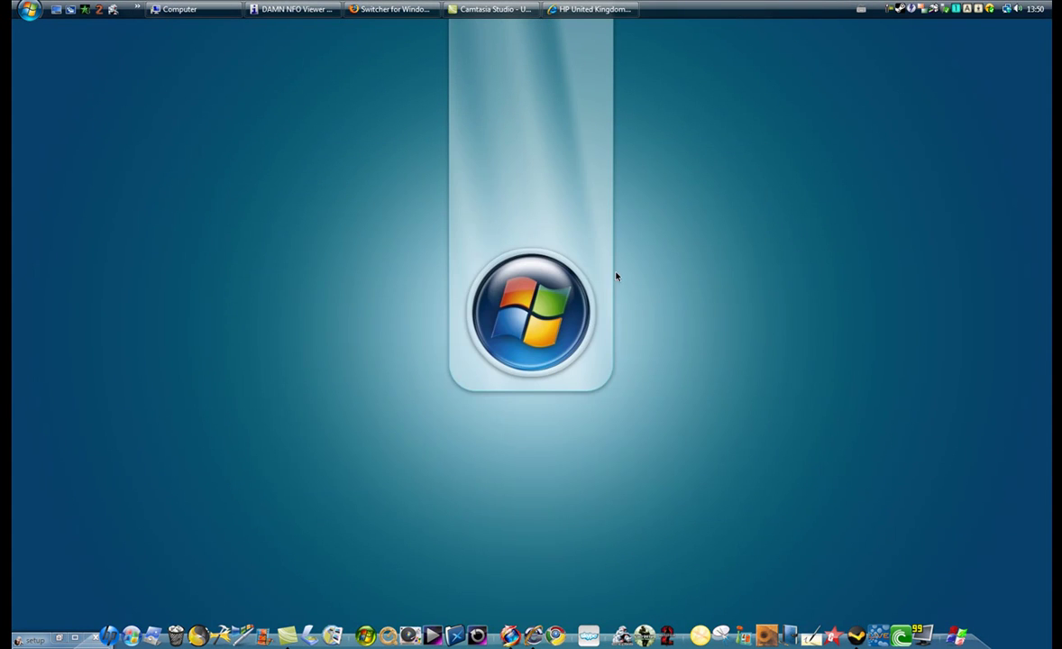
# Use Win+` to switch to Firefox, then the HP website, then Alt+Tab back to Firefox
pyautogui.press('super+grave')
pyautogui.press('Right')
pyautogui.press('Return')
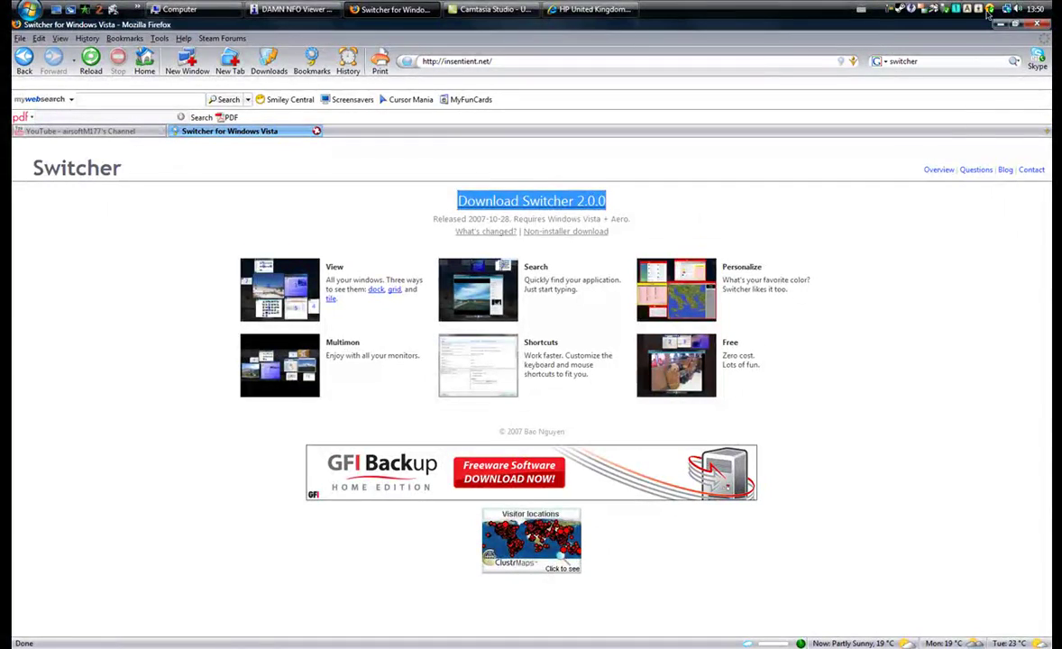
pyautogui.press('super+grave')
pyautogui.press('Return')
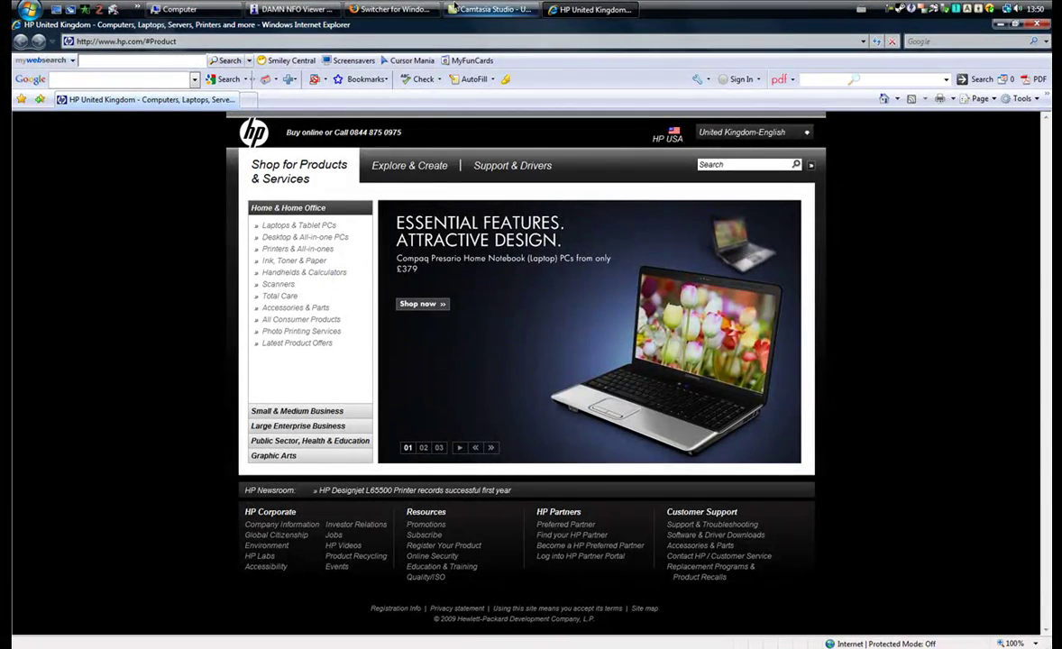
pyautogui.hotkey('alt', 'Tab')
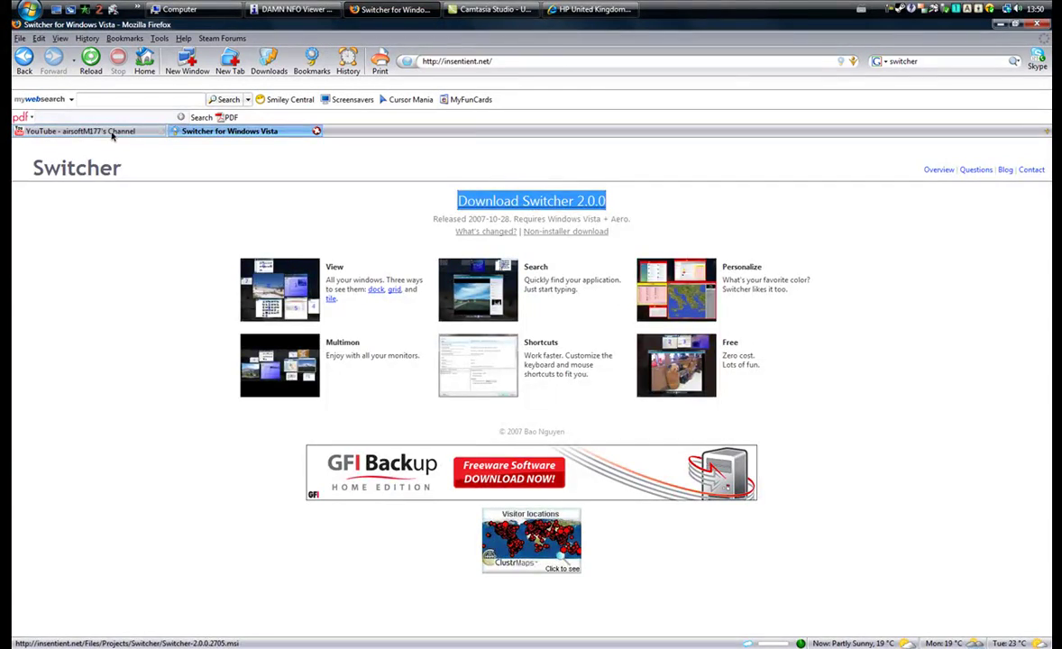
# Switch to the YouTube channel tab and scroll through the page
pyautogui.click(113, 133)
pyautogui.scroll(-2, 831, 444)
pyautogui.scroll(2, 786, 421)
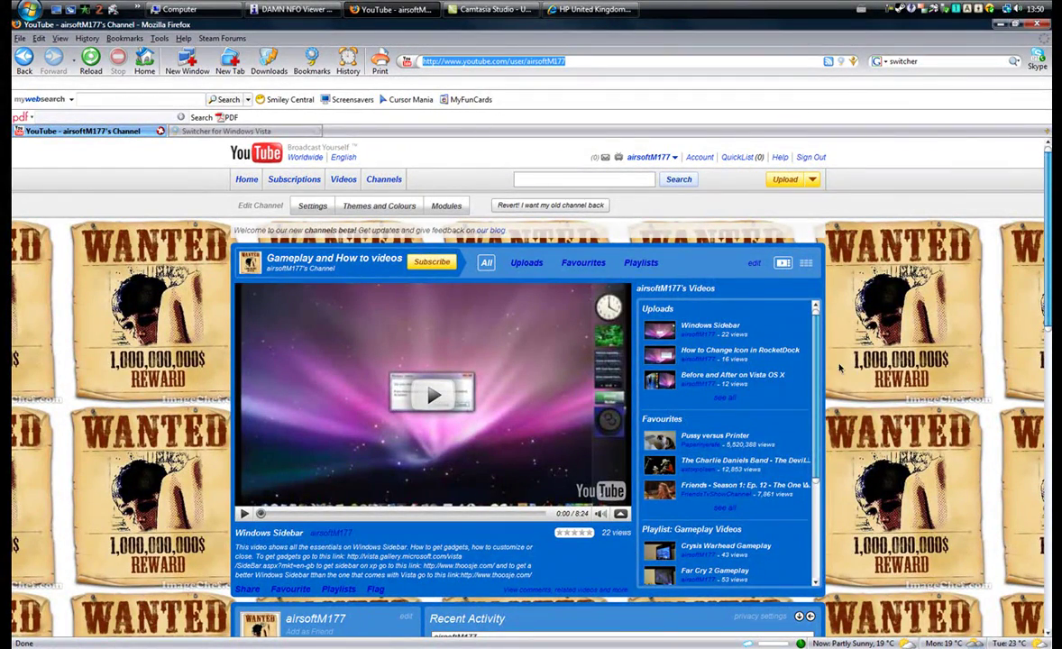
pyautogui.scroll(-5, 798, 364)
pyautogui.scroll(5, 798, 364)
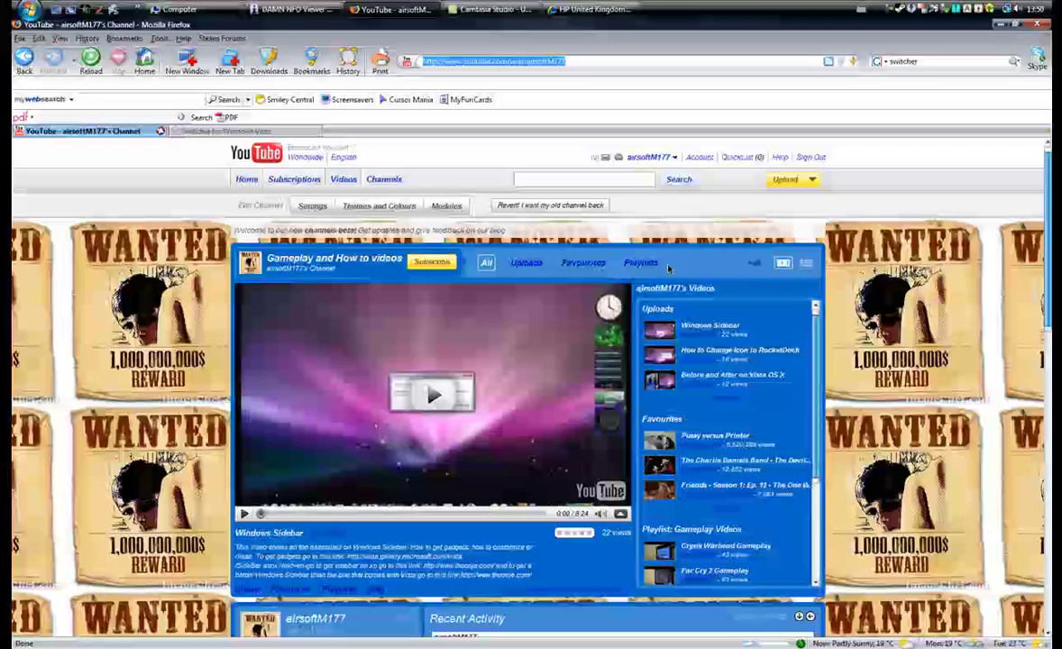
# Show the channel's Playlists, then All videos, scrolling through the listing
pyautogui.click(636, 262)
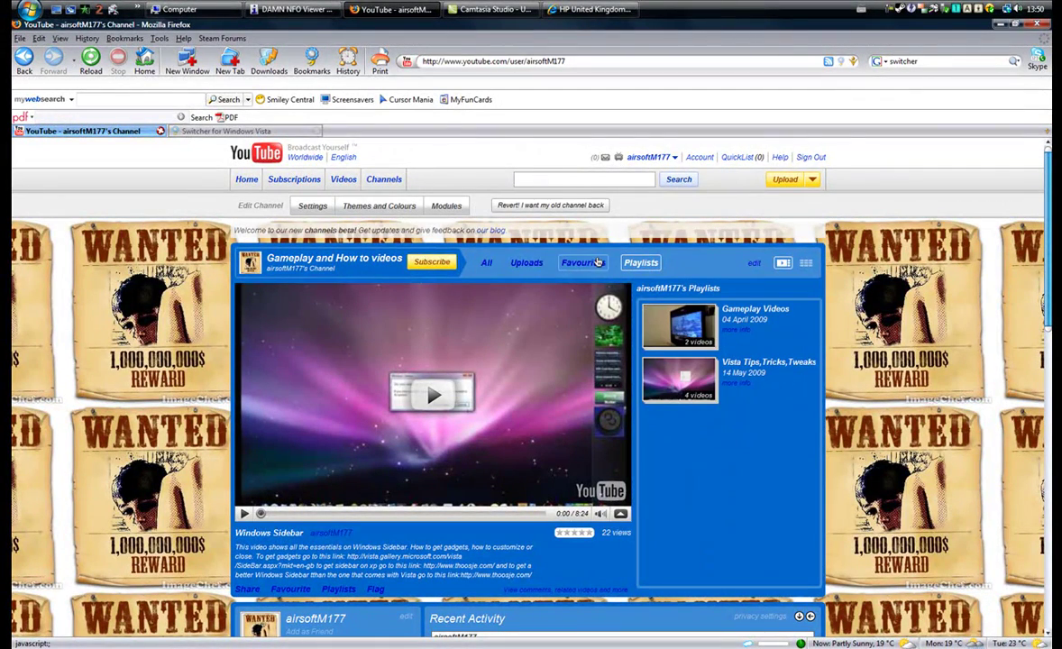
pyautogui.click(489, 262)
pyautogui.scroll(-5, 594, 291)
pyautogui.scroll(-7, 799, 355)
pyautogui.scroll(12, 776, 351)
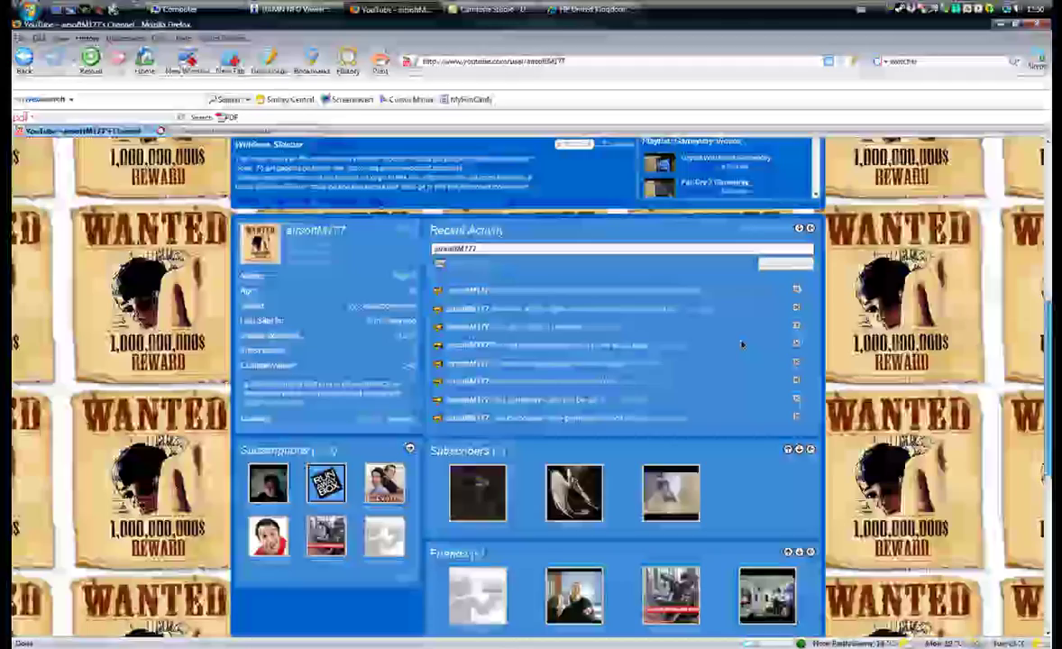
pyautogui.scroll(3, 691, 345)
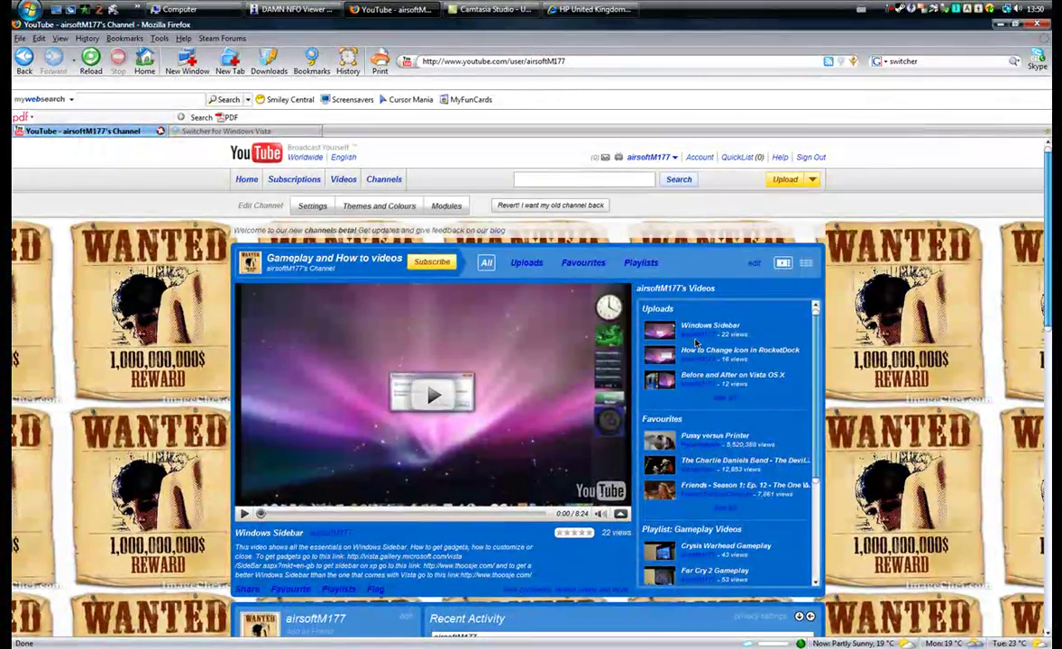